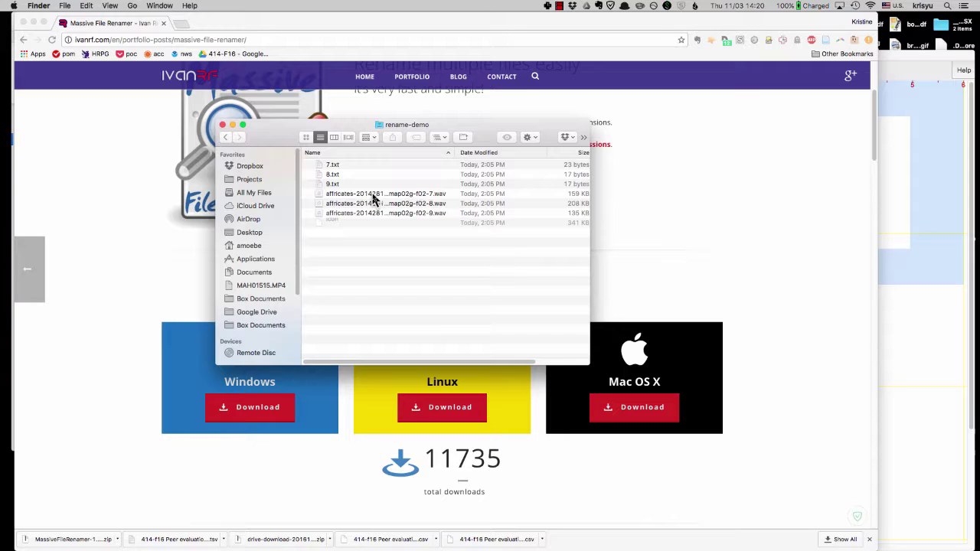
Open 7.txt from the rename-demo folder, read its contents, and close it again
click(375, 197)
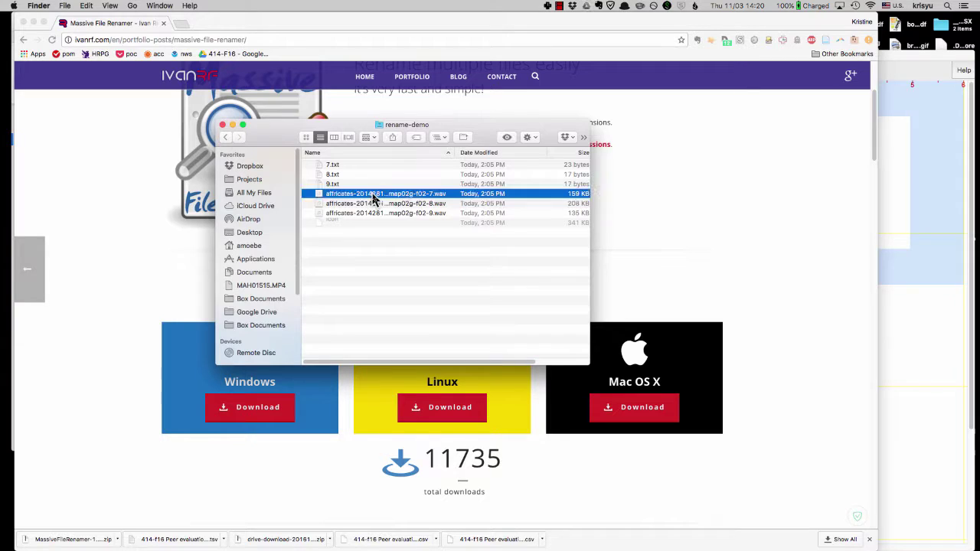
click(335, 165)
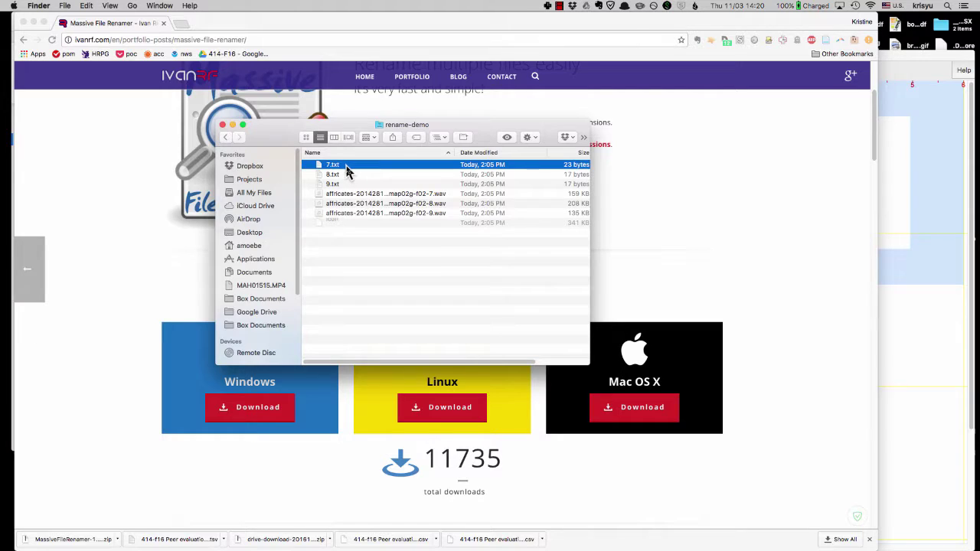
double_click(346, 172)
drag(328, 26, 420, 192)
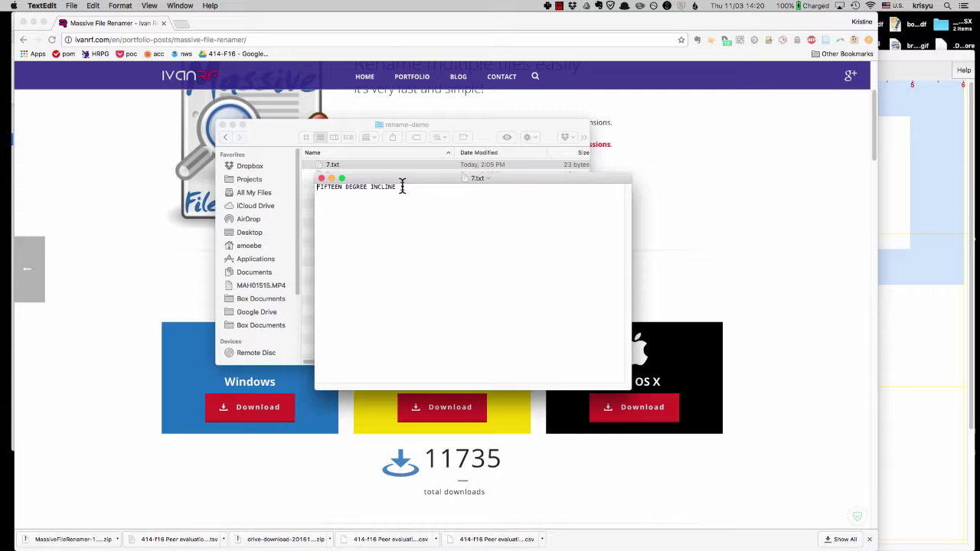
click(321, 178)
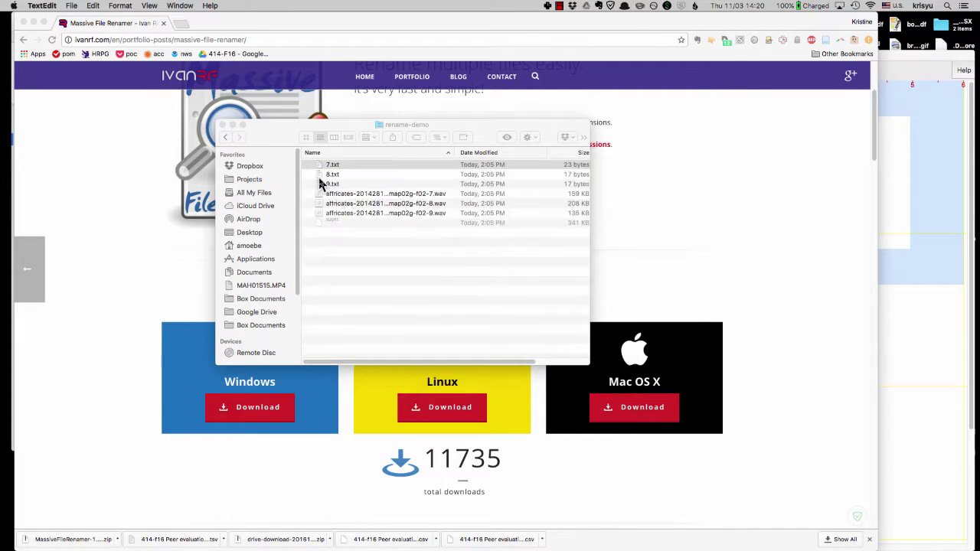
Compare the file name of the affricates wav recording ending in 7 with that of 7.txt
click(375, 197)
click(374, 197)
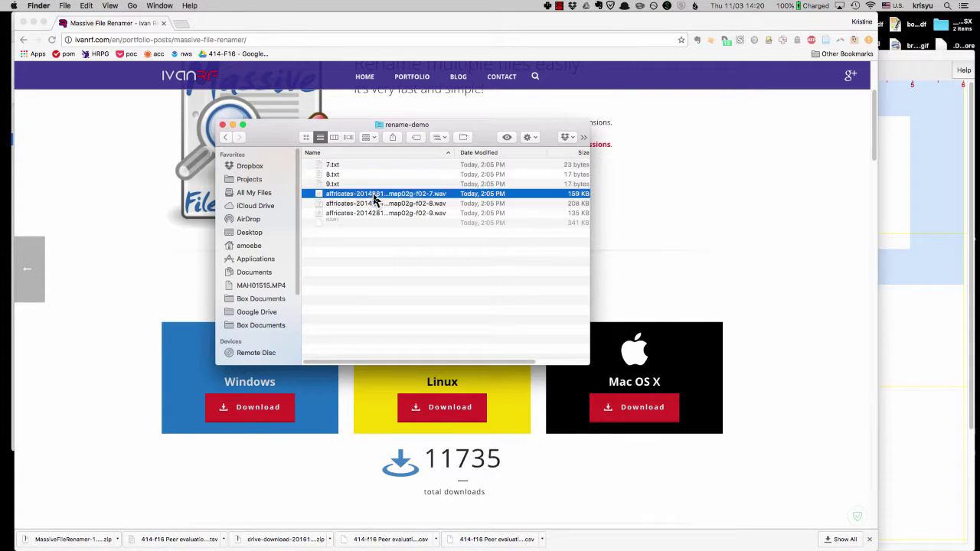
click(342, 165)
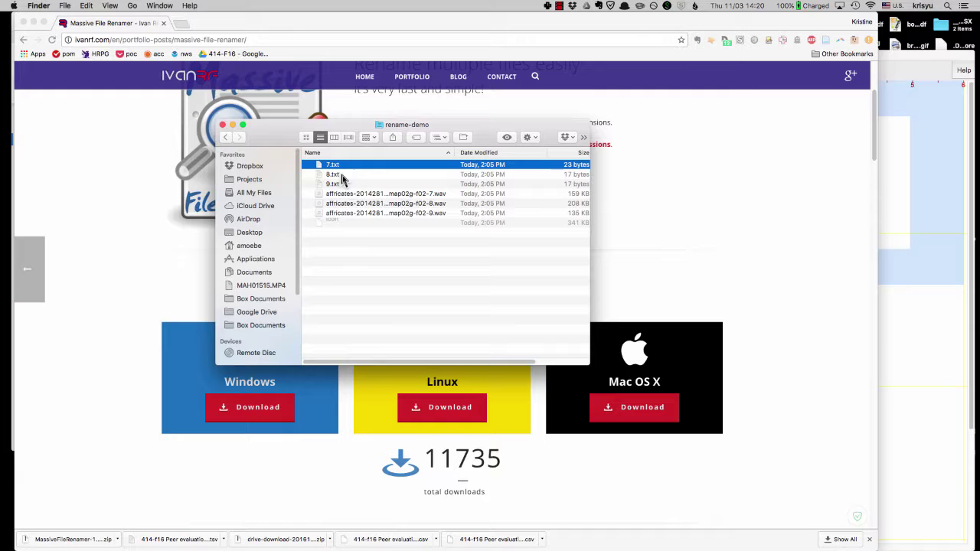
click(361, 196)
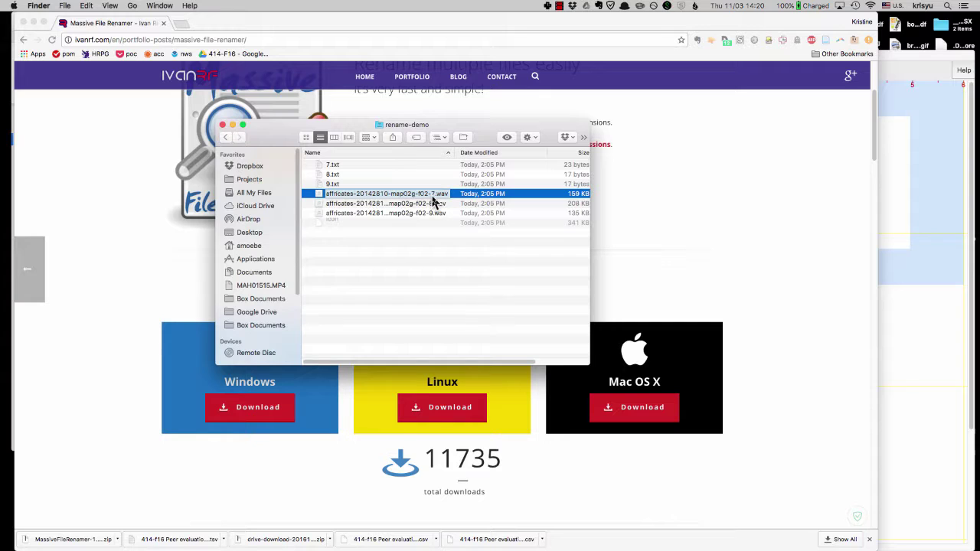
click(342, 165)
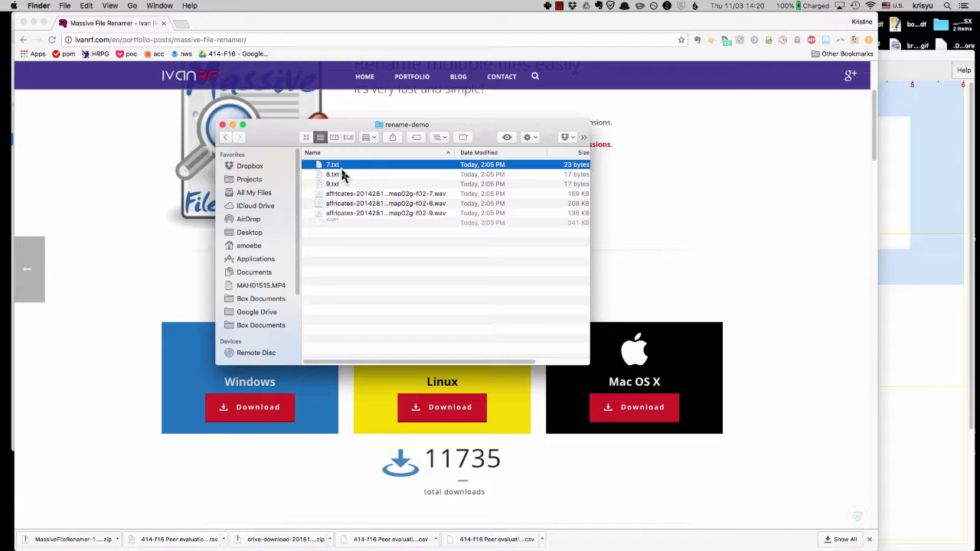
Switch to Chrome, download the Mac OS X version of Massive File Renamer, and unpack the downloaded archive
click(176, 283)
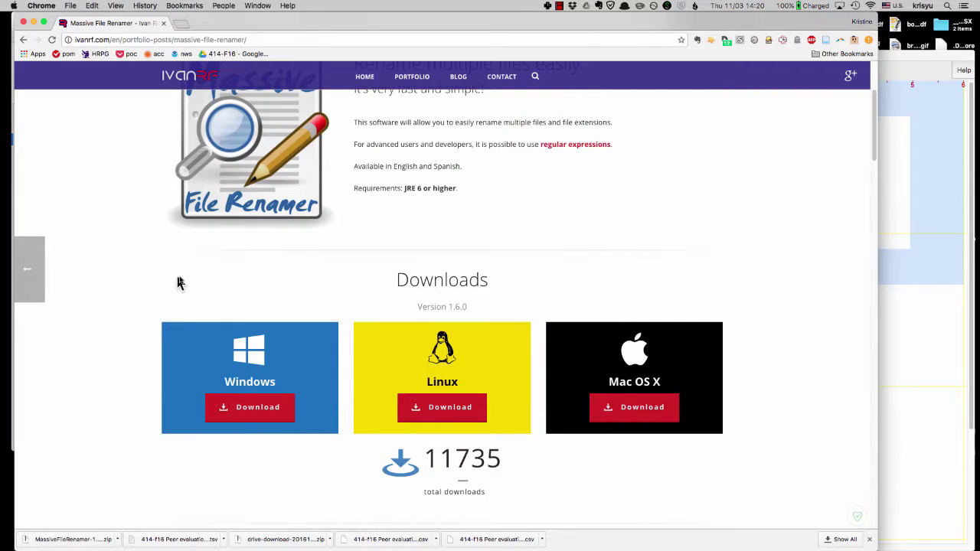
scroll(180, 280, up, 5)
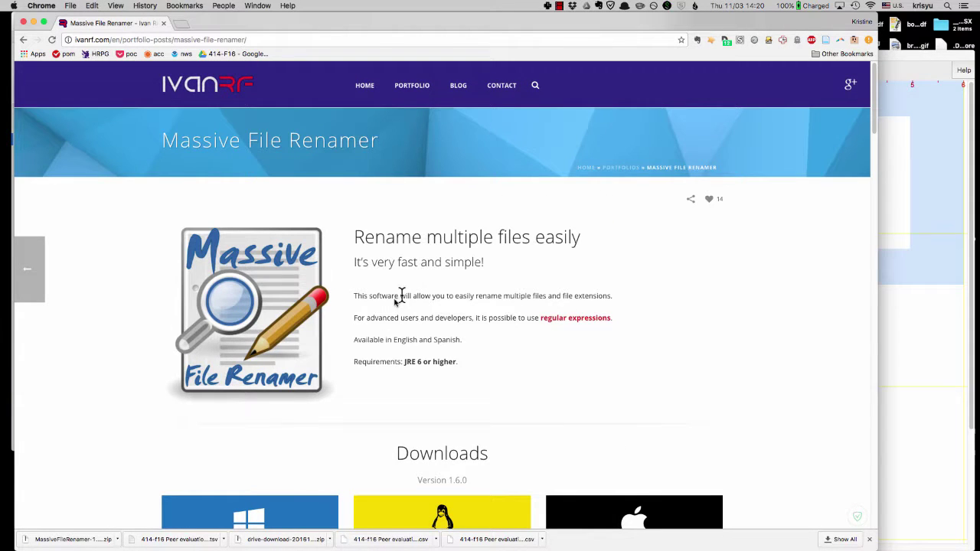
scroll(379, 321, down, 4)
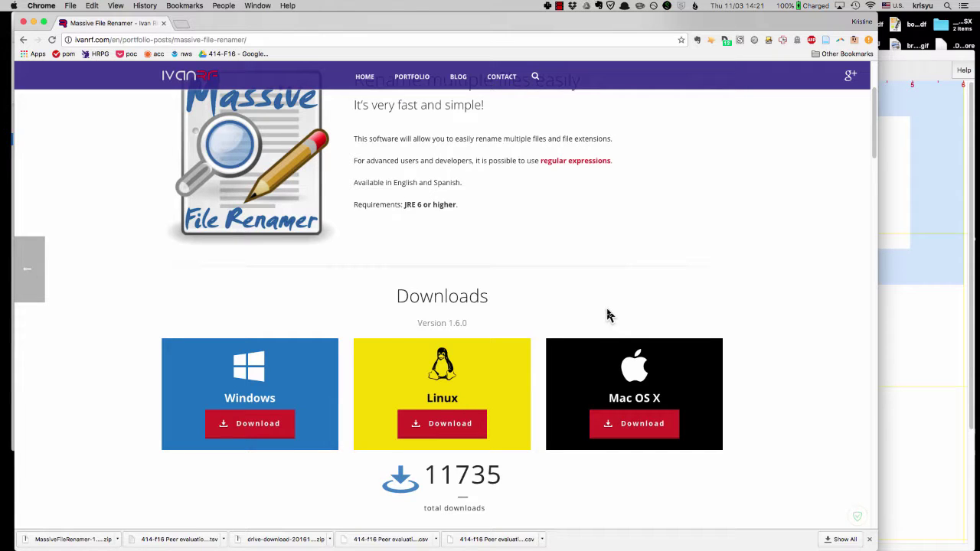
click(628, 430)
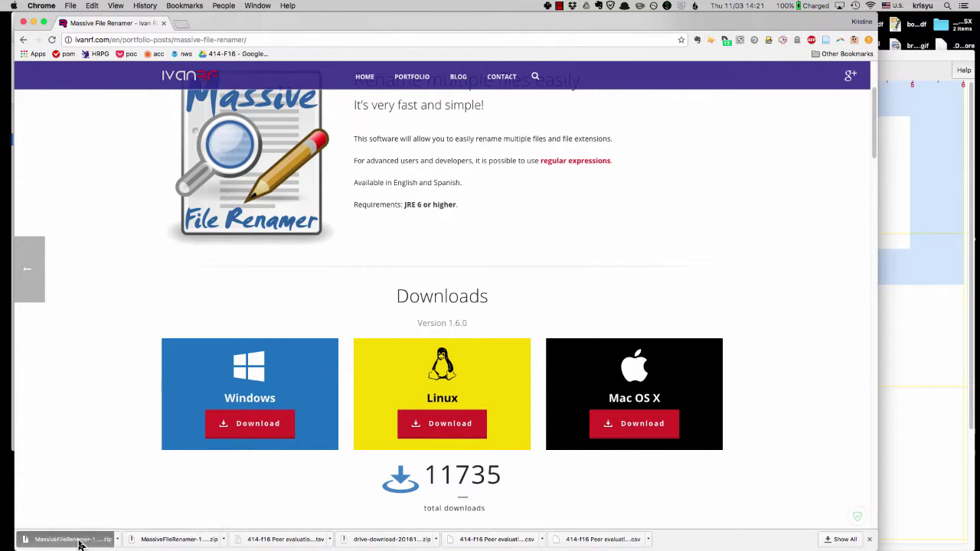
click(76, 541)
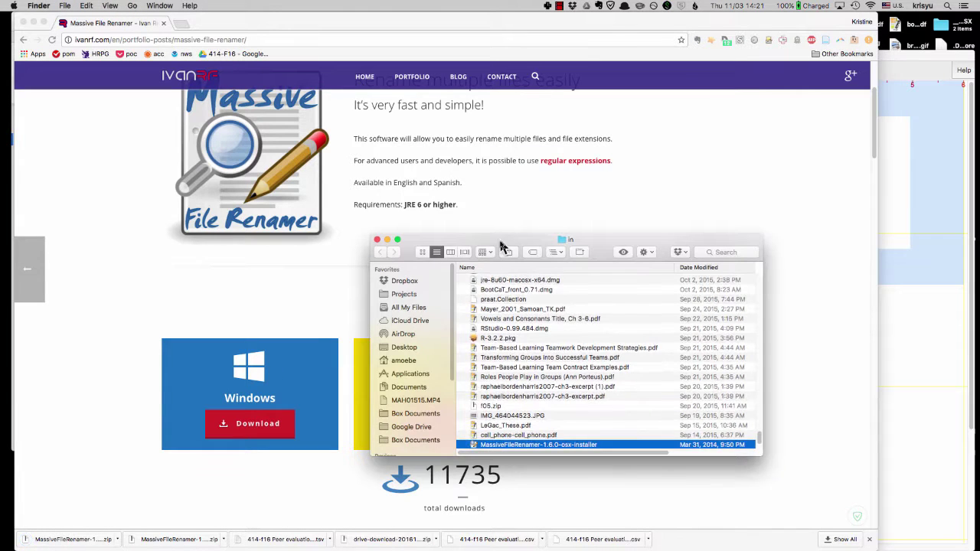
Try to open MassiveFileRenamer-1.6.0-osx-installer directly from the downloads folder
drag(499, 245, 332, 238)
scroll(345, 353, down, 3)
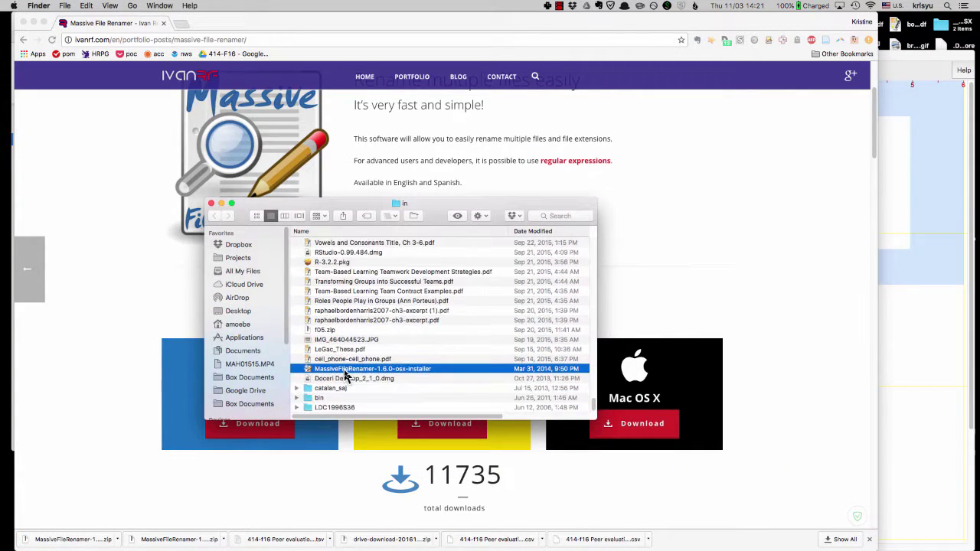
double_click(387, 370)
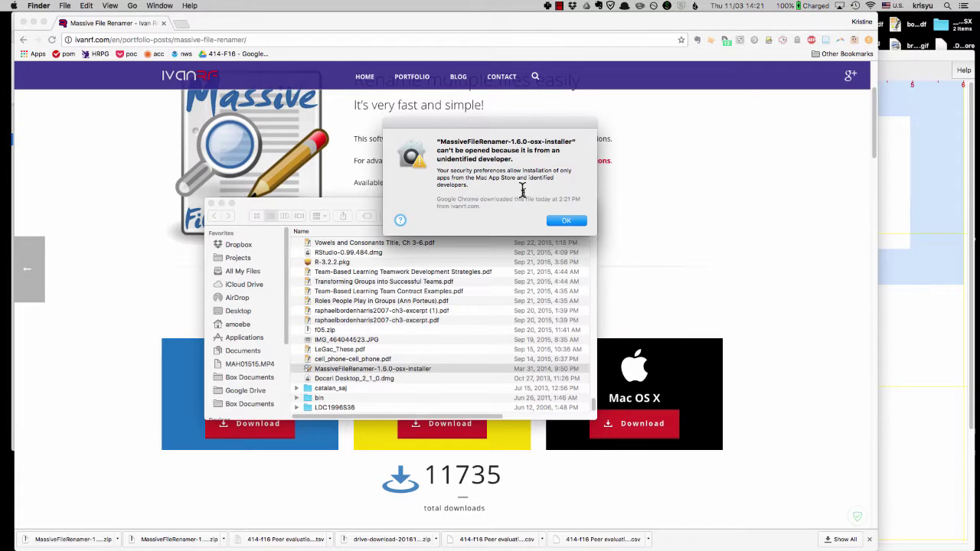
click(563, 221)
Open MassiveFileRenamer-1.6.0-osx-installer while allowing it to run despite its unidentified developer
right_click(410, 374)
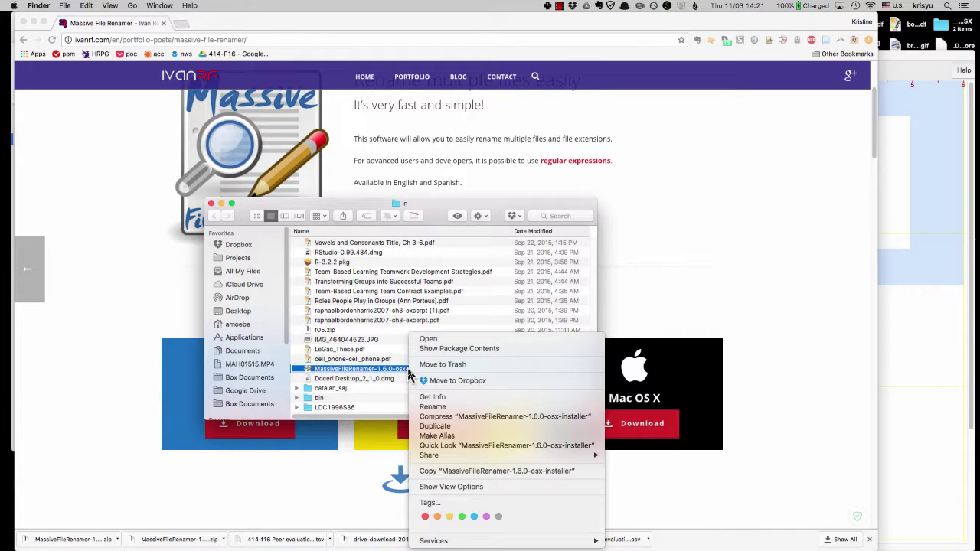
click(433, 340)
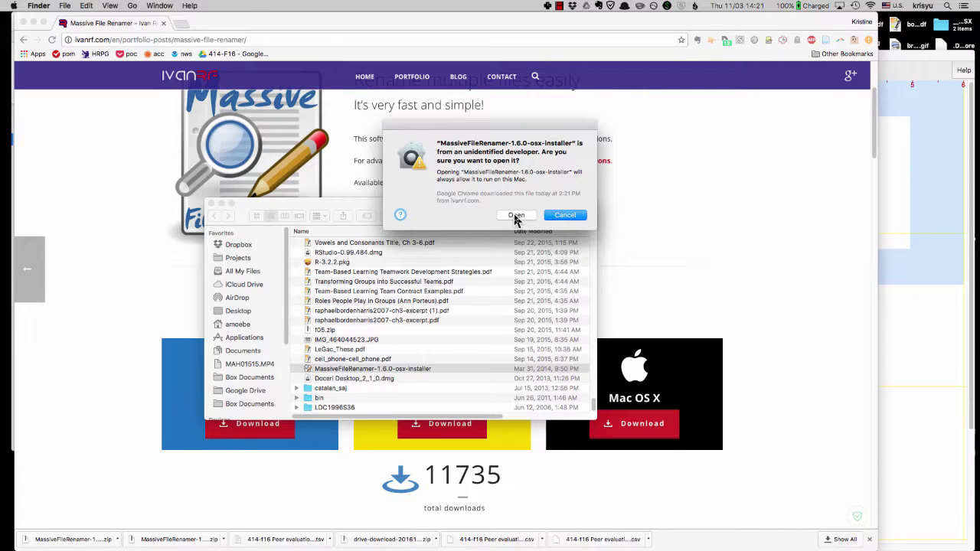
click(515, 216)
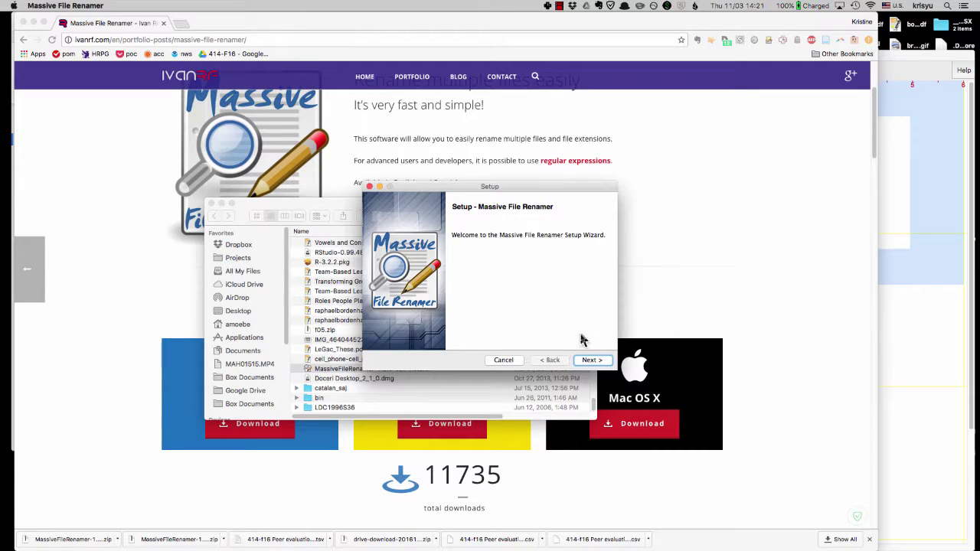
Install Massive File Renamer by completing its setup wizard with the default options
click(592, 362)
click(593, 363)
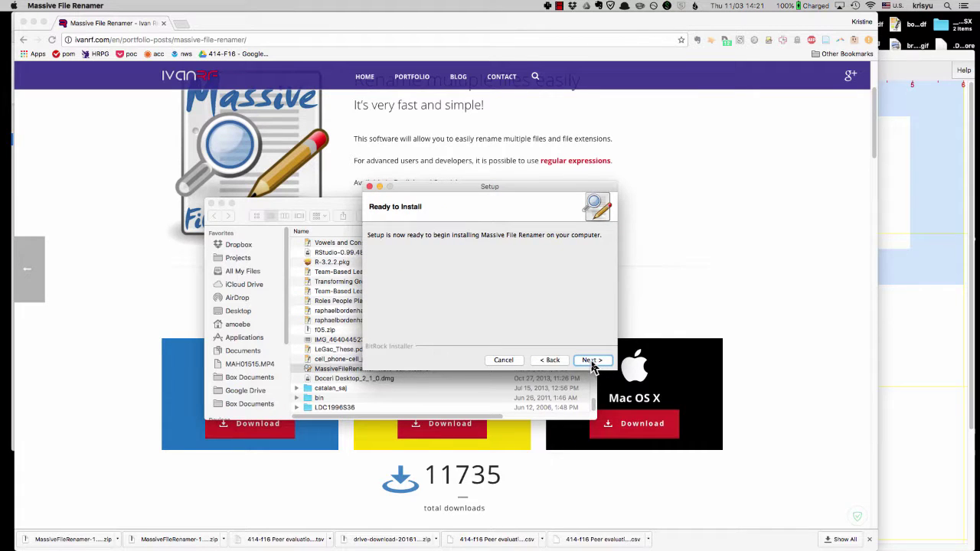
click(593, 363)
click(592, 362)
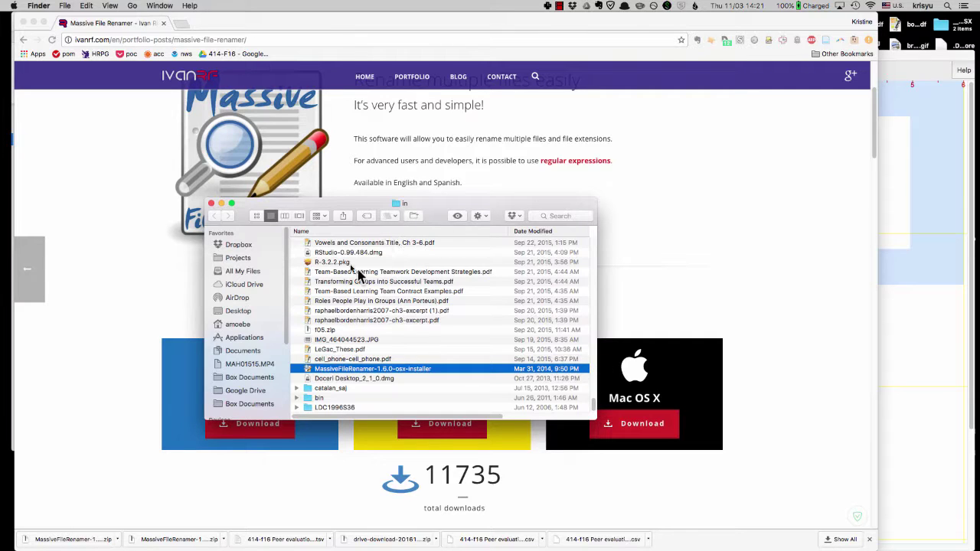
Launch MassiveFileRenamer.jar from the MassiveFileRenamer folder in Applications
click(243, 339)
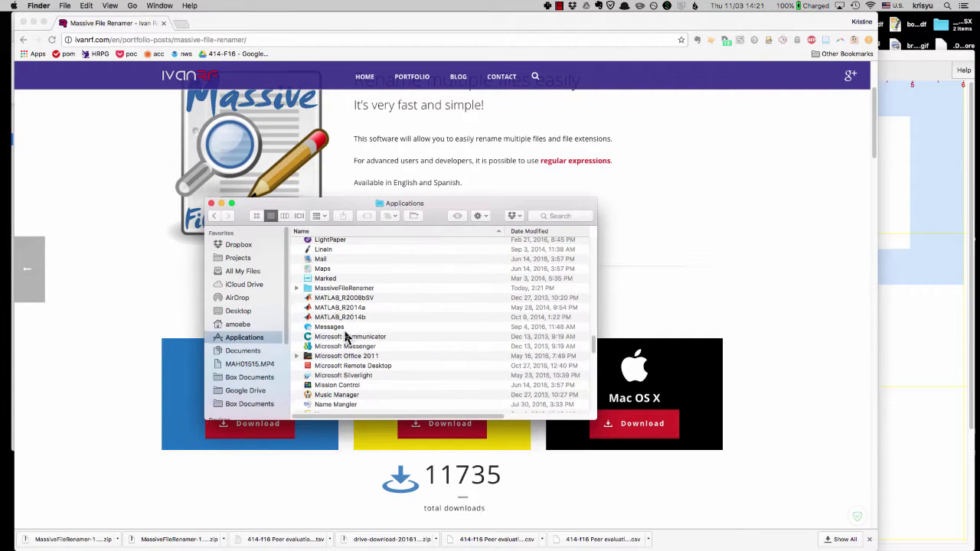
double_click(340, 288)
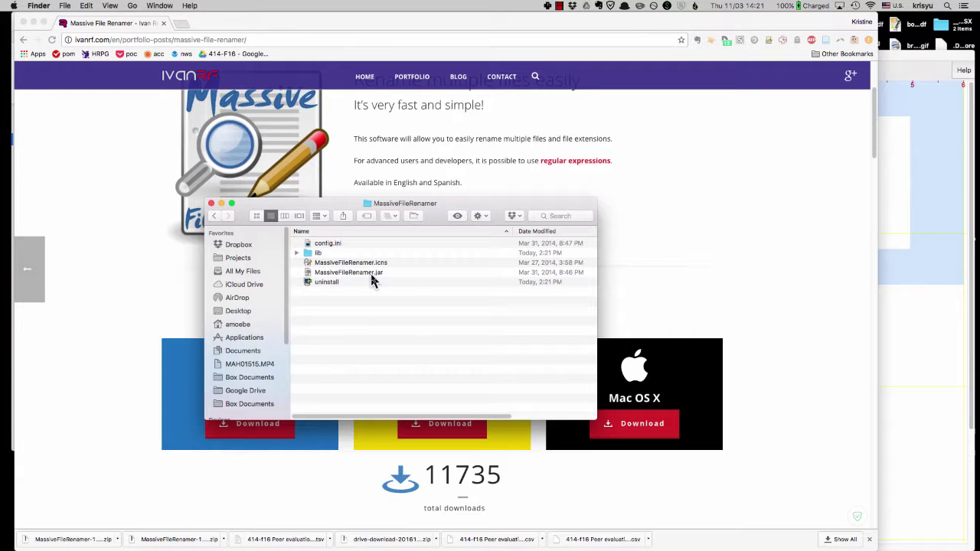
double_click(372, 275)
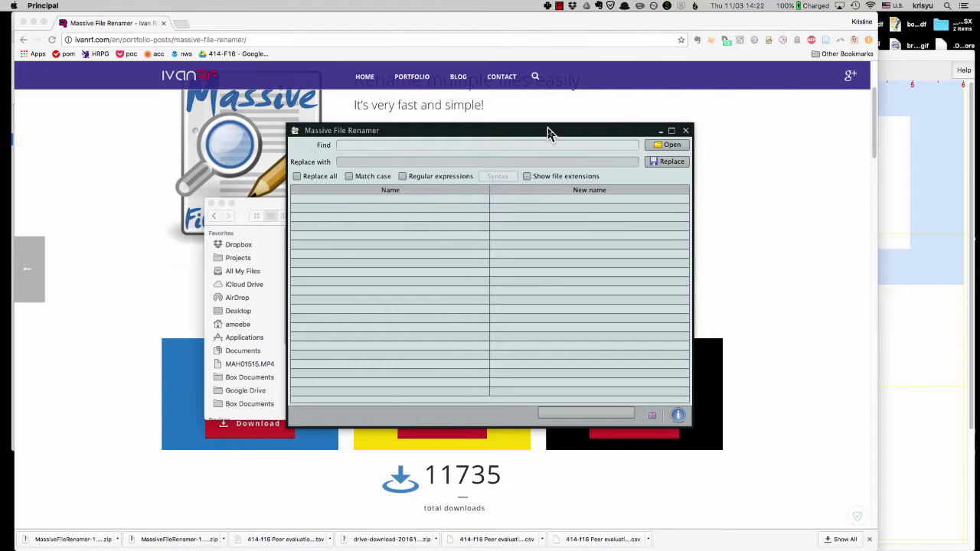
click(657, 147)
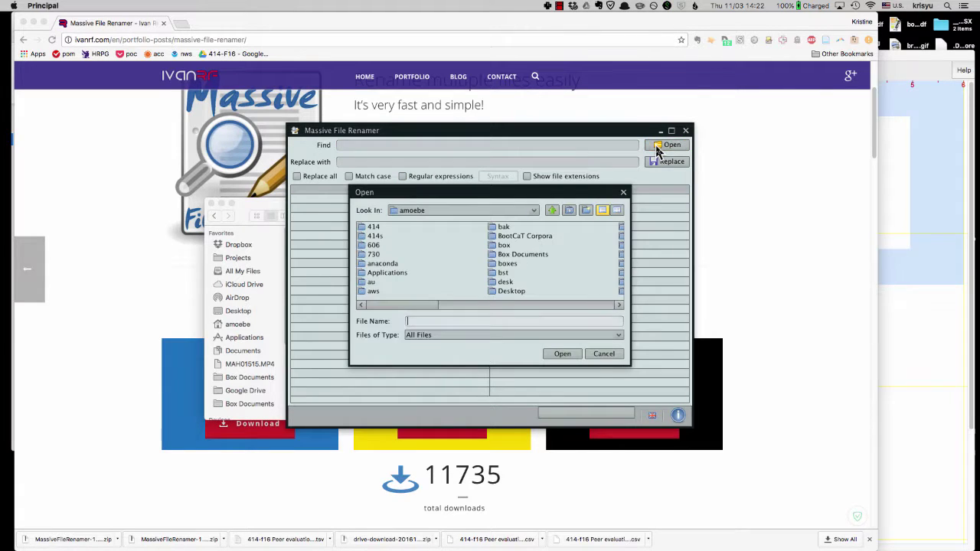
double_click(379, 238)
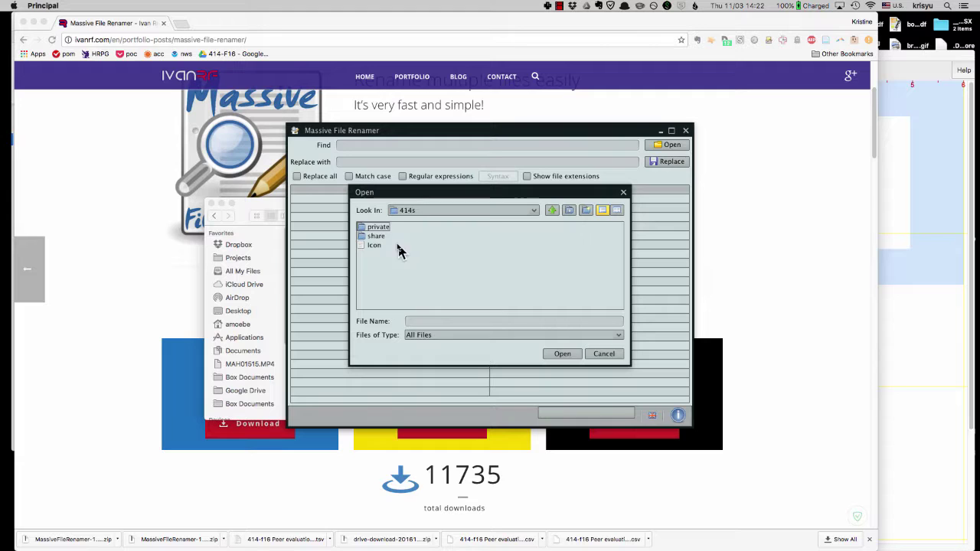
double_click(374, 228)
double_click(405, 245)
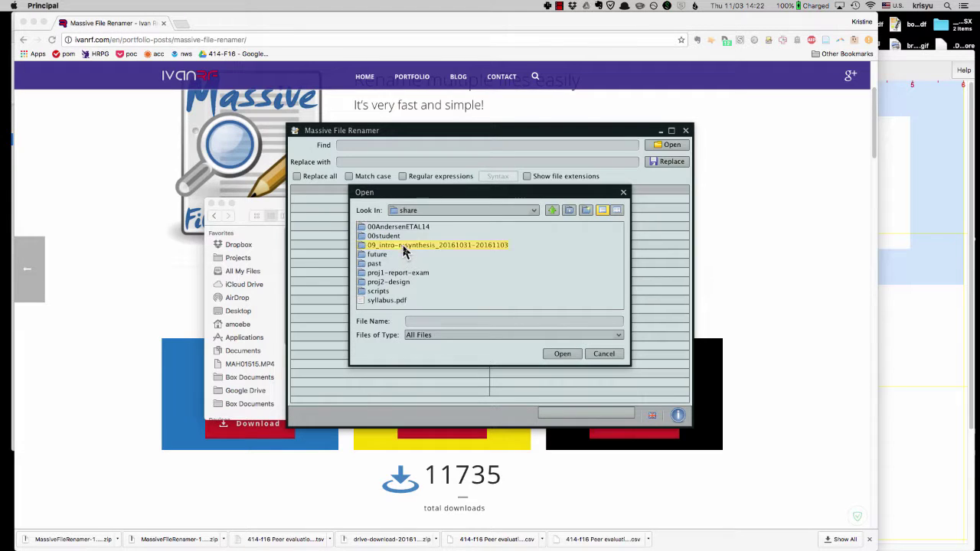
double_click(405, 245)
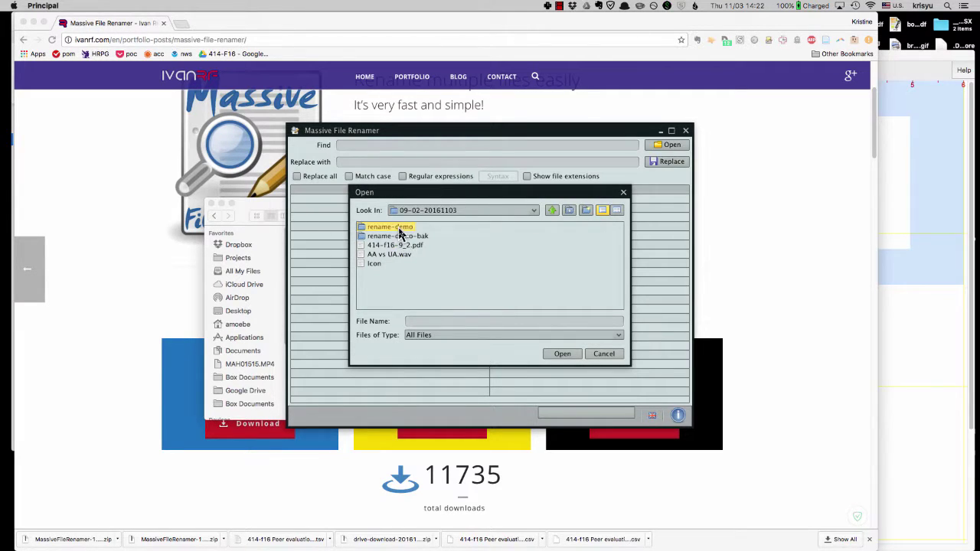
double_click(398, 227)
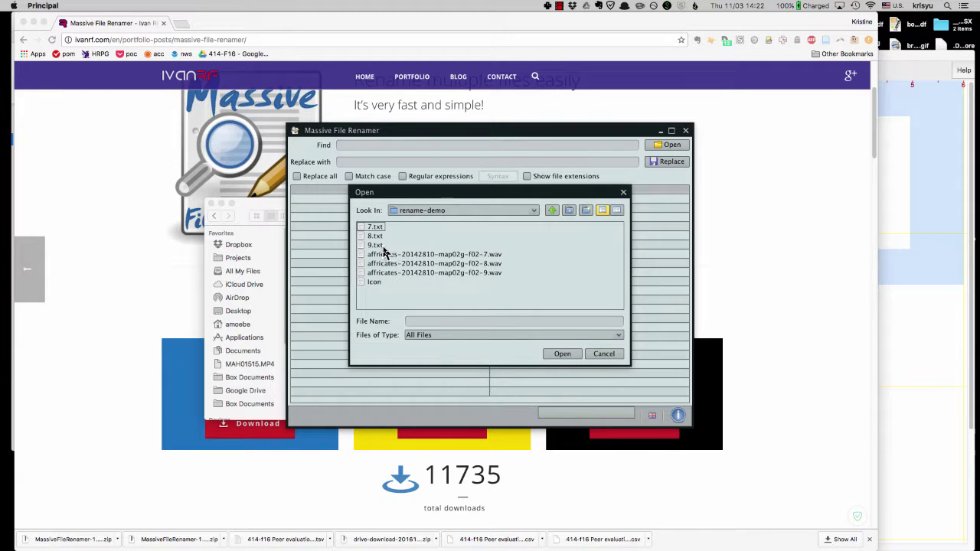
drag(383, 247, 374, 228)
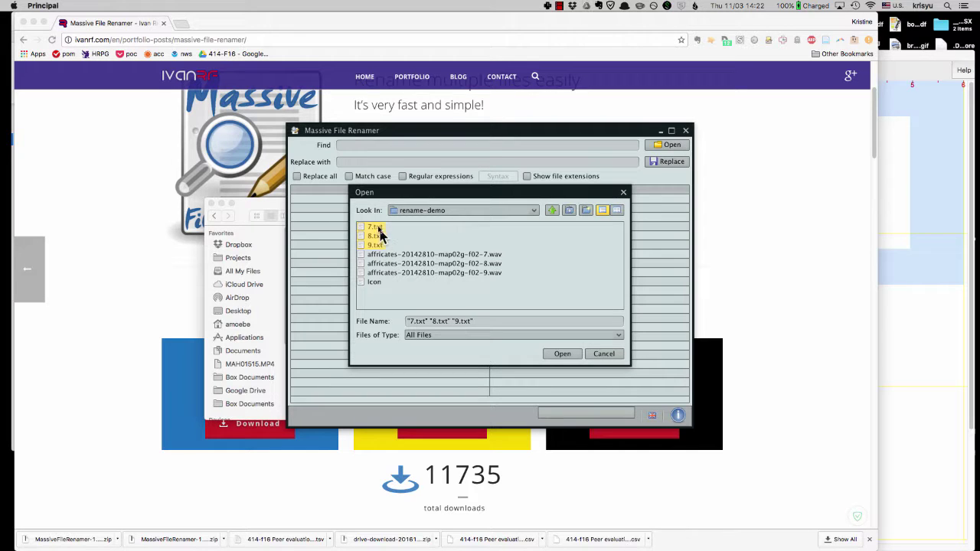
click(564, 355)
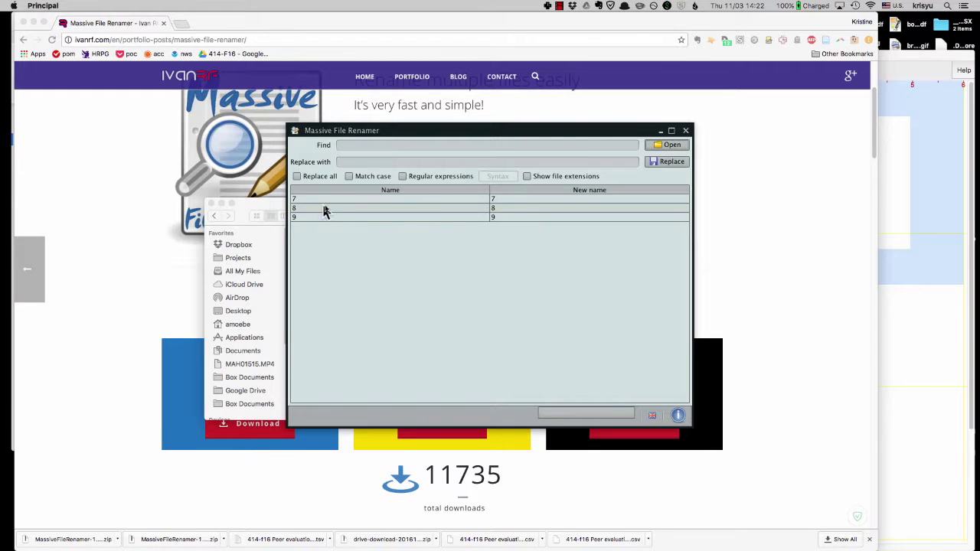
Show file extensions and rename the three loaded files by replacing ".txt" with ".lab"
click(528, 177)
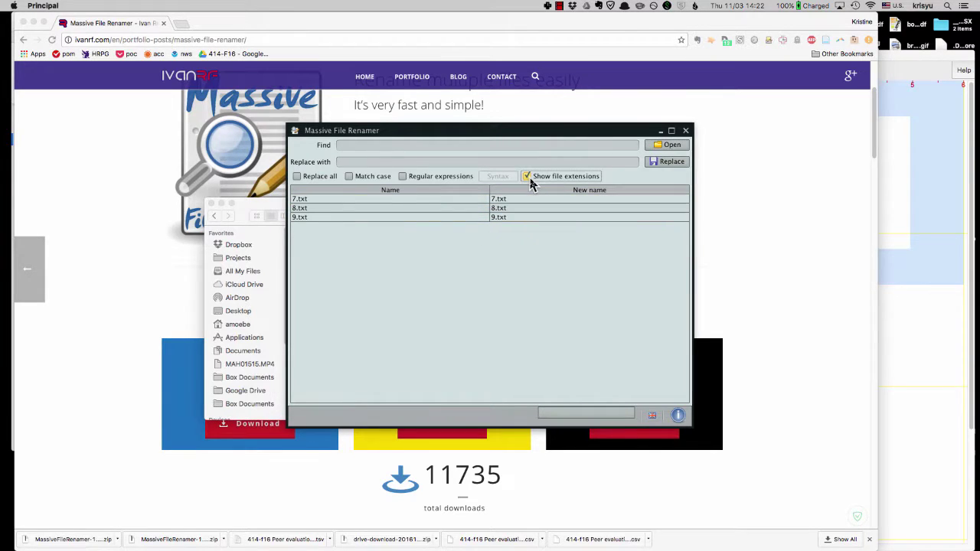
click(384, 146)
click(403, 160)
text(.txt)
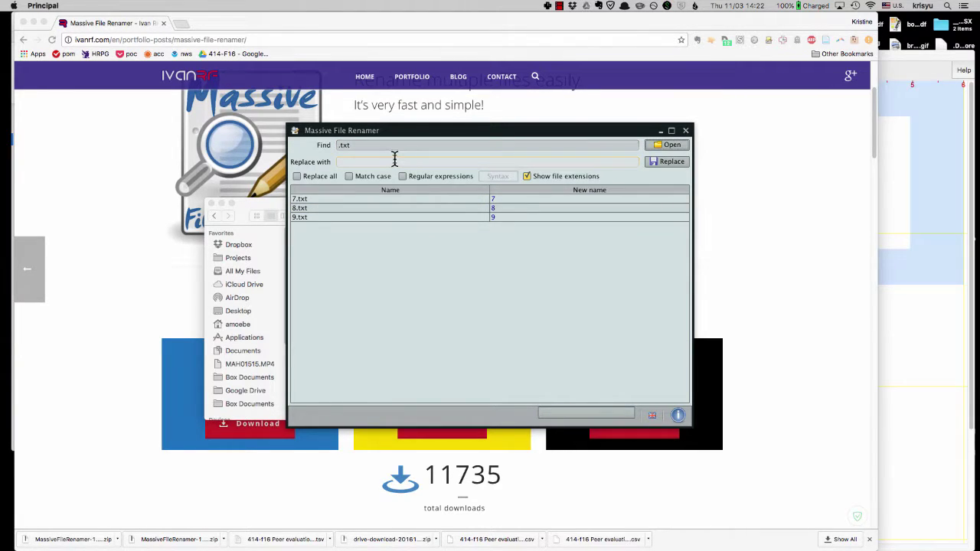
click(396, 161)
text(.lab)
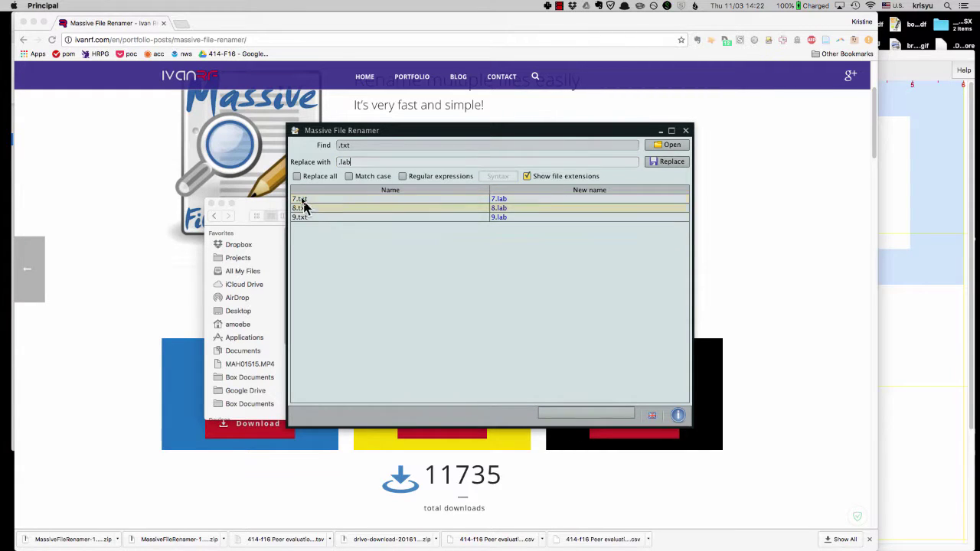
click(302, 208)
click(660, 163)
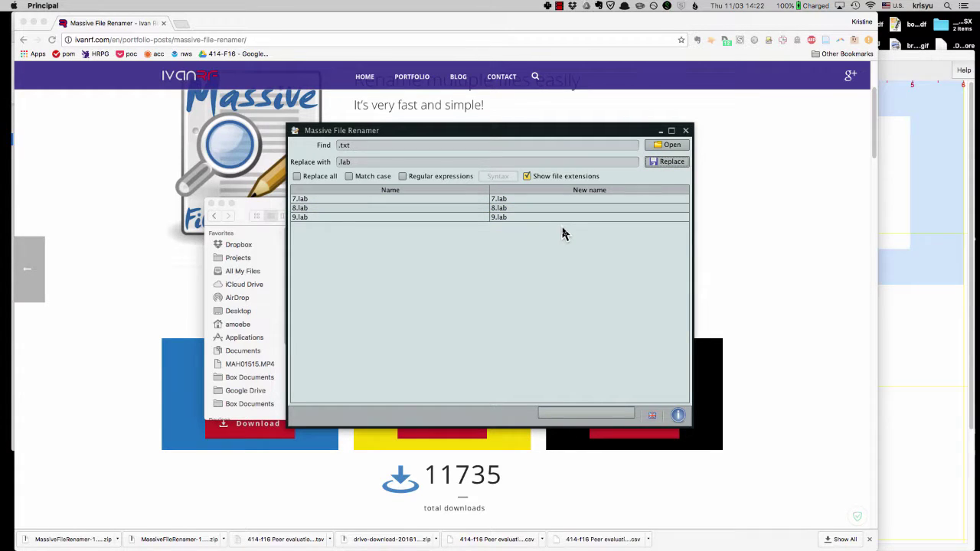
Switch to the rename-demo folder in Finder and check the new names of the three .lab files
key(super+Tab)
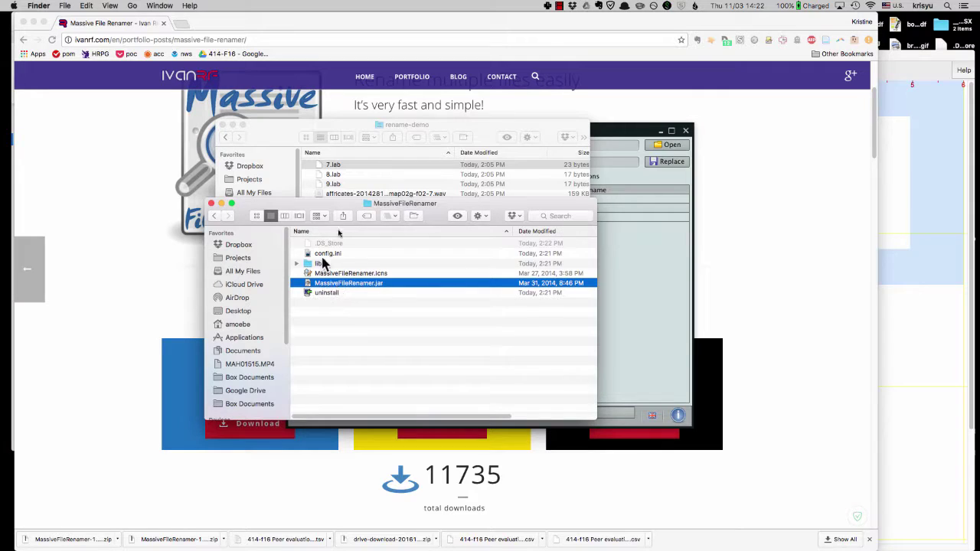
click(343, 173)
click(346, 176)
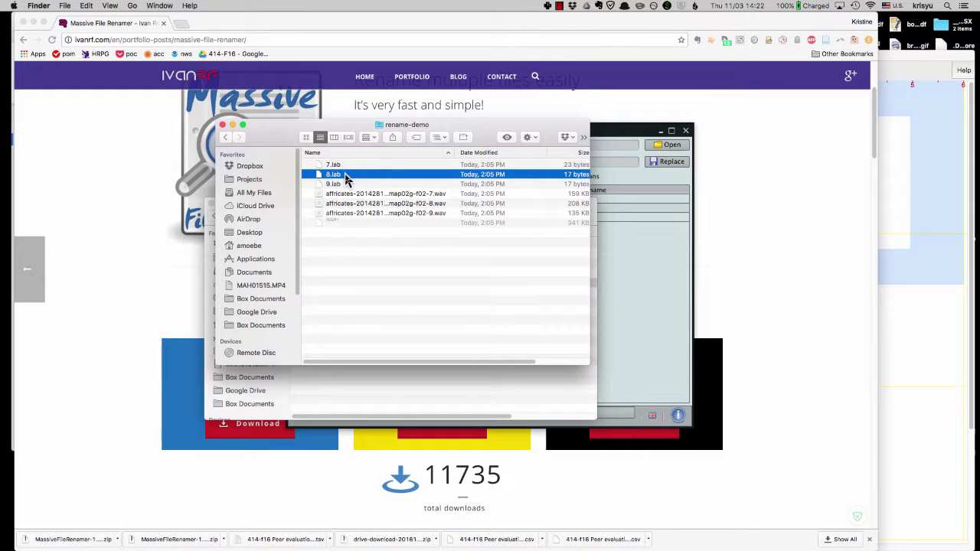
click(350, 185)
click(347, 166)
click(346, 176)
click(351, 185)
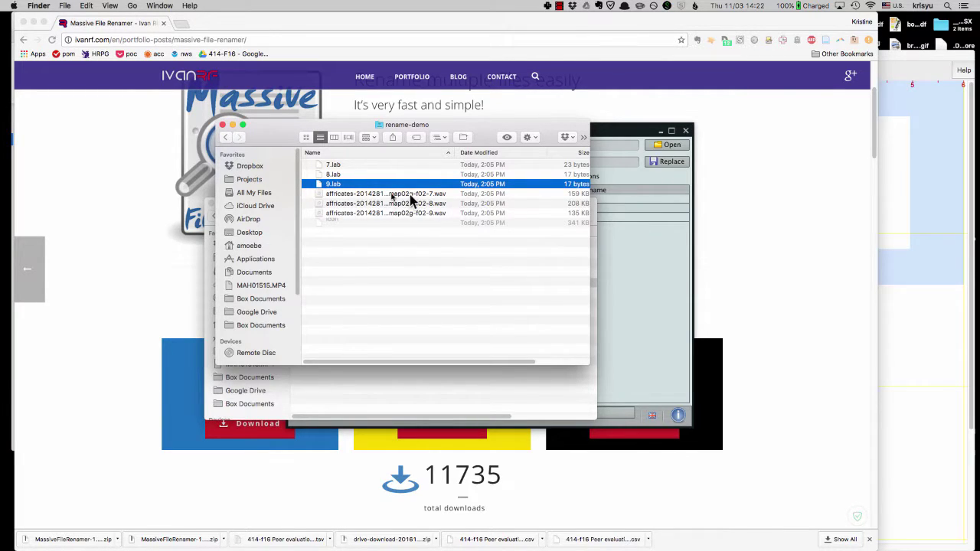
Copy the prefix "affricates-20142810-map02g-f02-" from the file name of the first wav recording in rename-demo
click(376, 196)
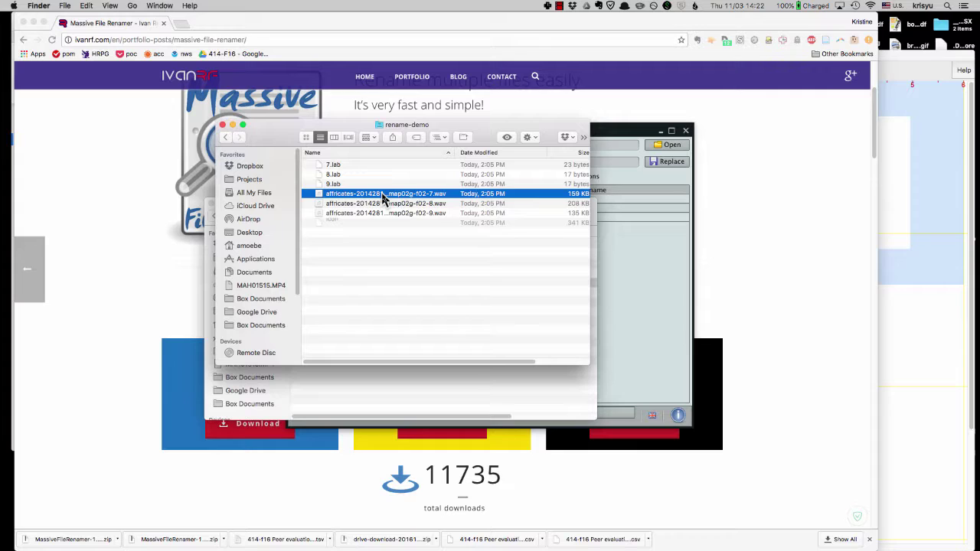
key(Return)
click(326, 194)
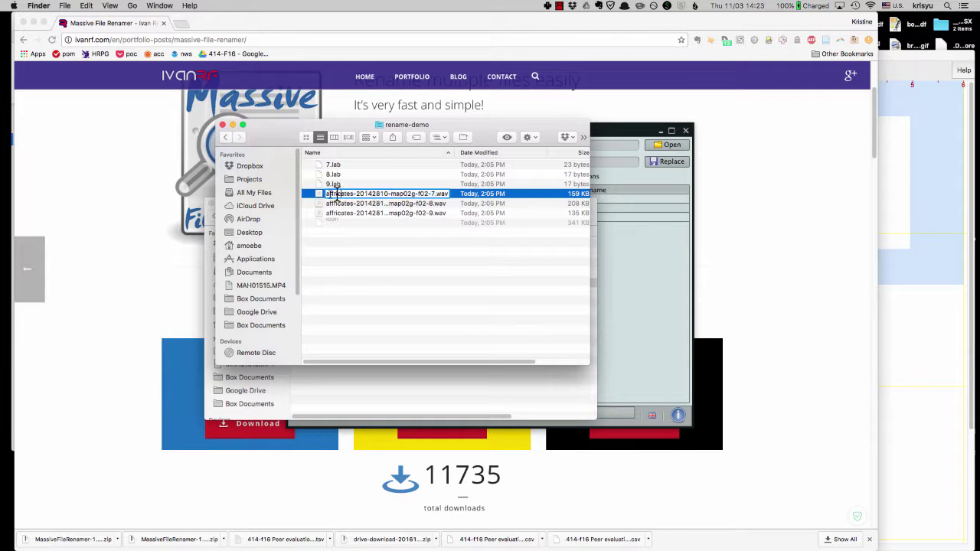
drag(325, 194, 431, 190)
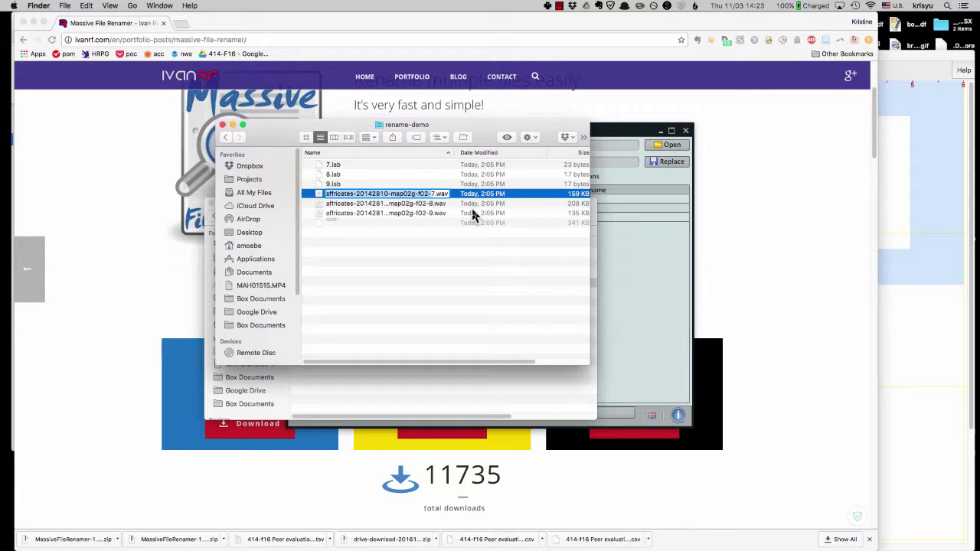
key(super+c)
In Massive File Renamer, empty the search text and rename the three .lab files by adding the prefix "affricates-20142810-map02g-f02-"
click(603, 253)
click(388, 146)
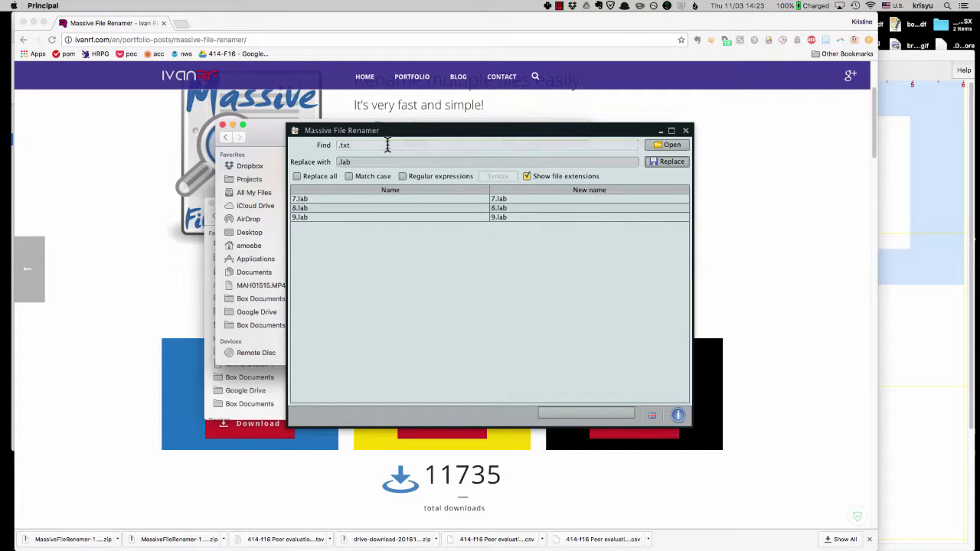
key(BackSpace)
click(376, 161)
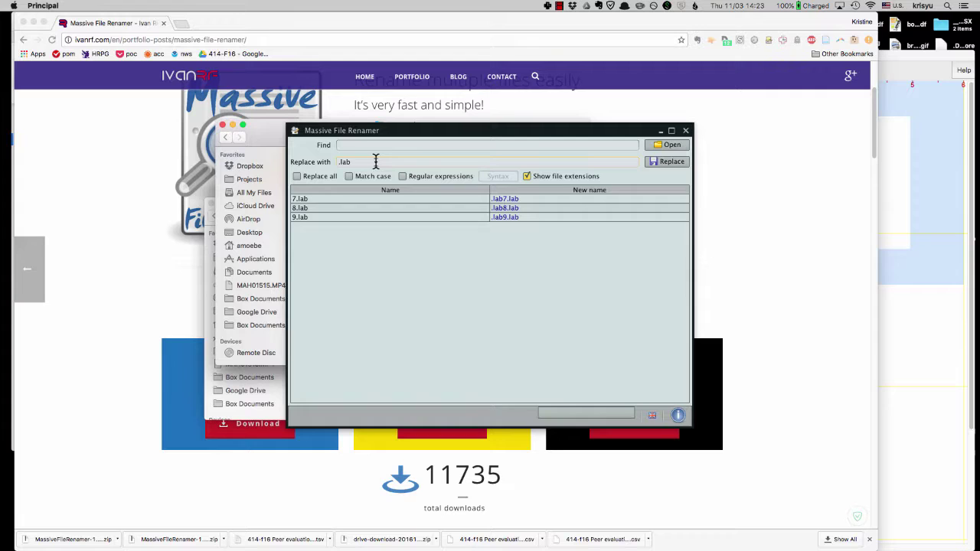
triple_click(378, 162)
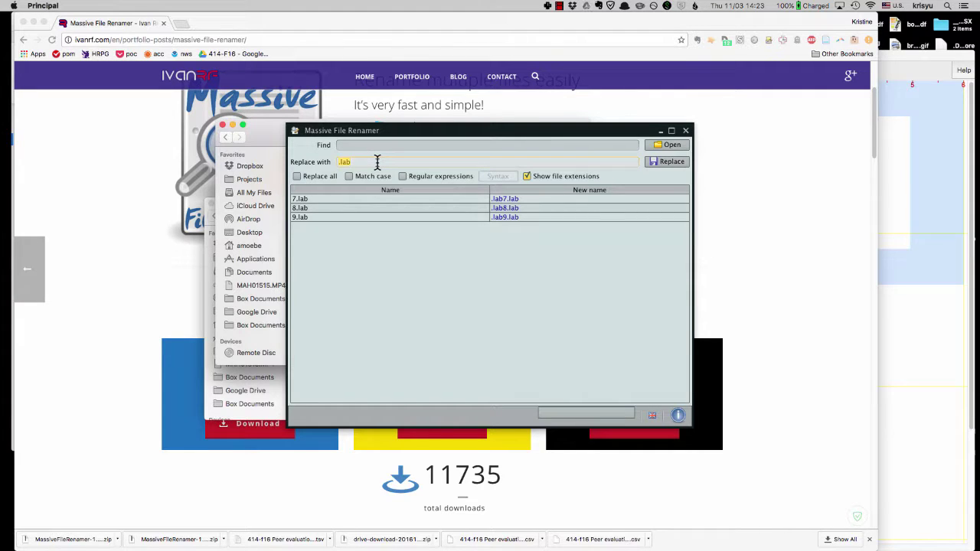
key(BackSpace)
key(super+v)
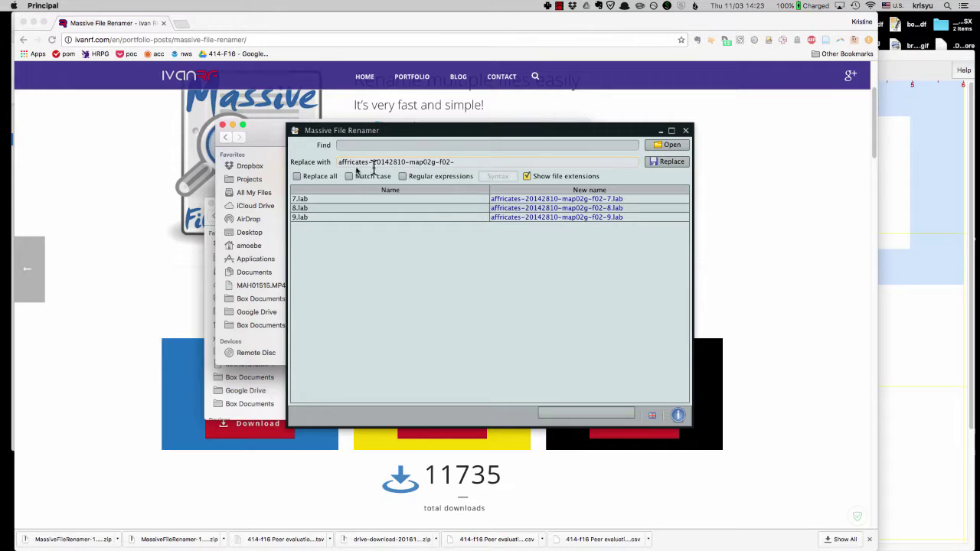
drag(481, 209, 554, 198)
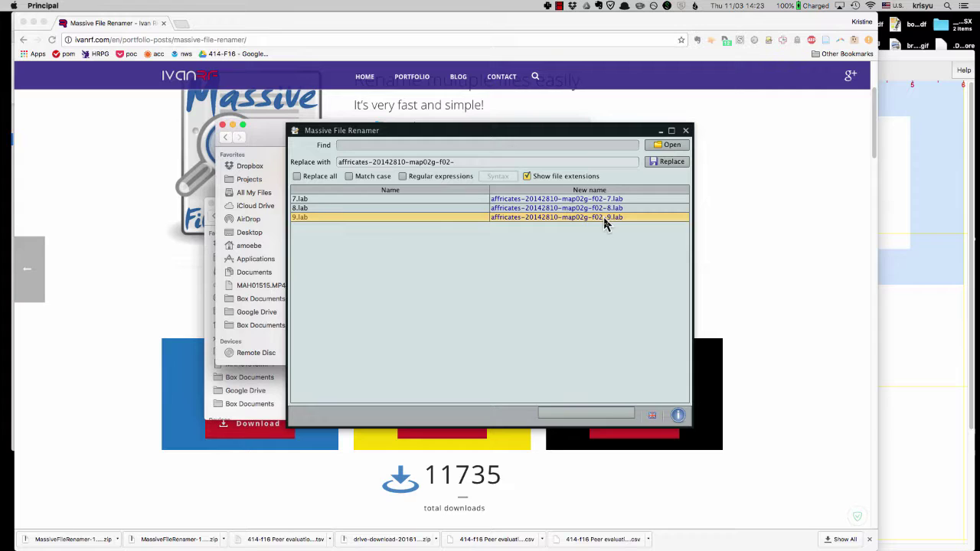
click(665, 162)
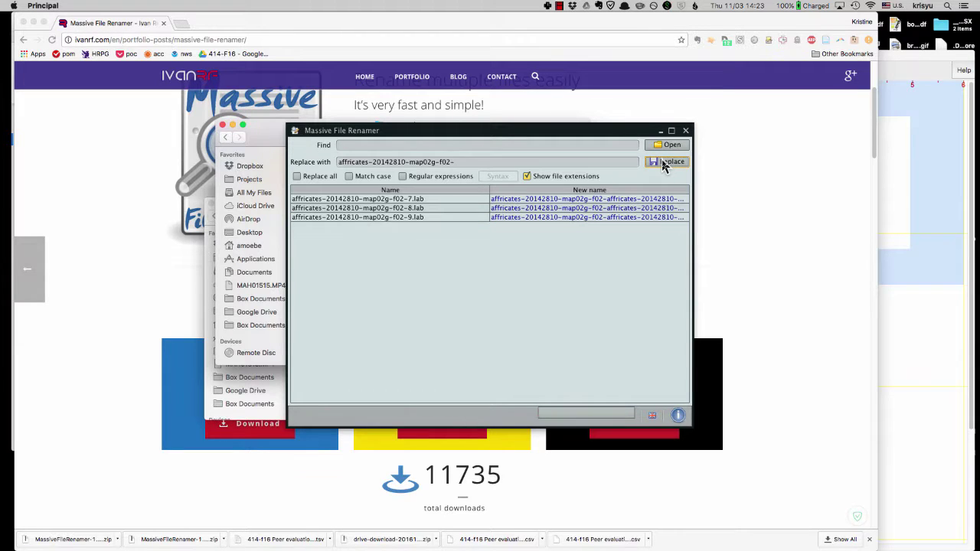
Check in the rename-demo folder that the .lab file names match the wav recordings, and return to the renamer
click(274, 343)
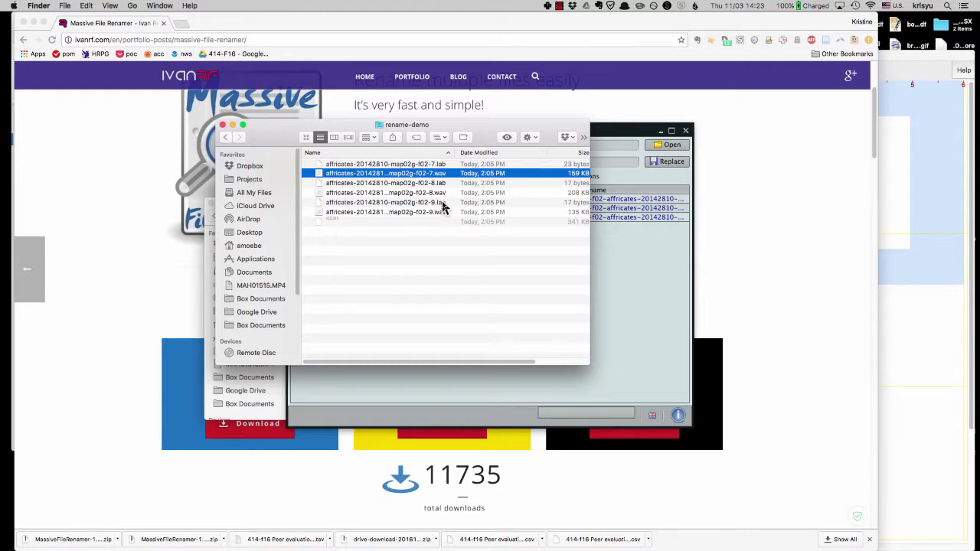
click(398, 167)
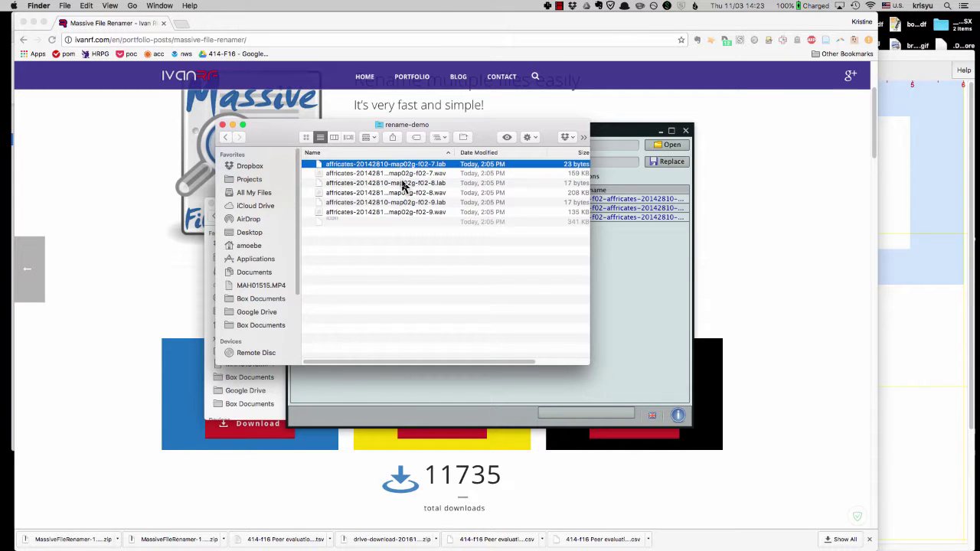
click(403, 185)
click(406, 202)
click(636, 320)
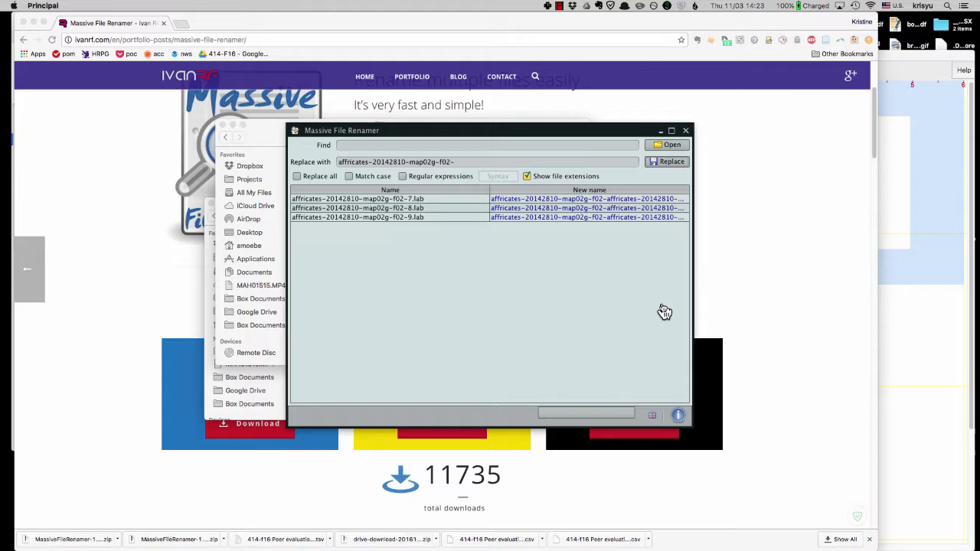
Switch to the win8 virtual machine and open the Java for Windows download page from the renamer site's "JRE 6 or higher" requirement
key(super+Tab)
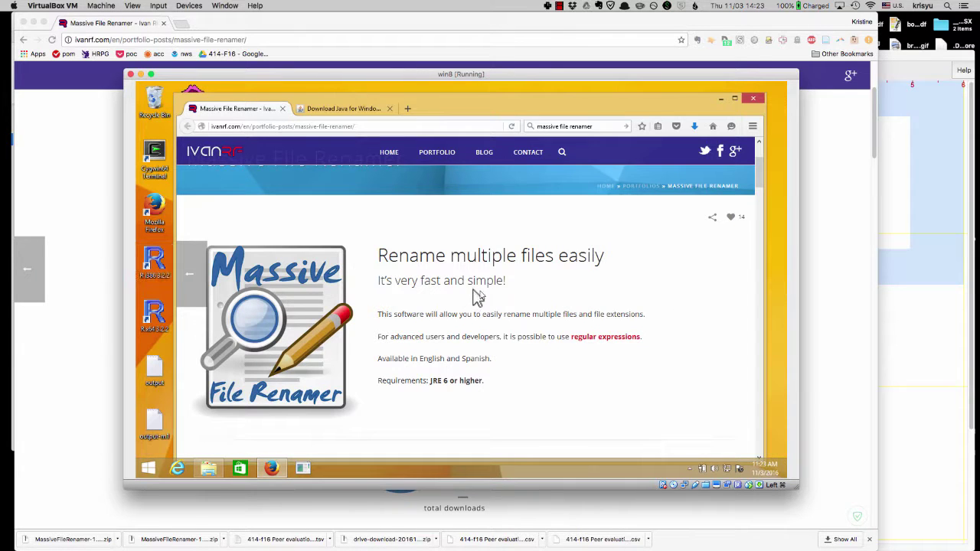
scroll(462, 330, down, 5)
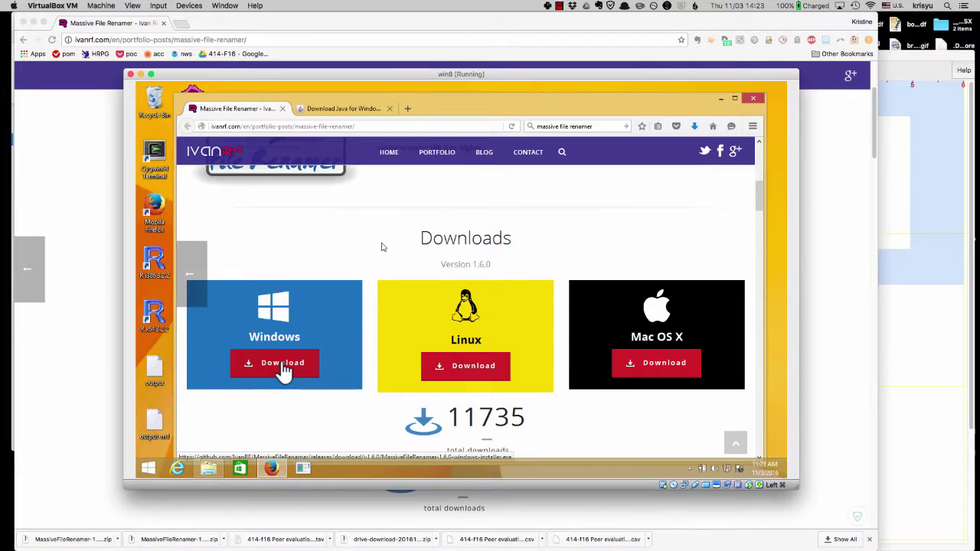
scroll(387, 247, up, 5)
scroll(390, 253, down, 3)
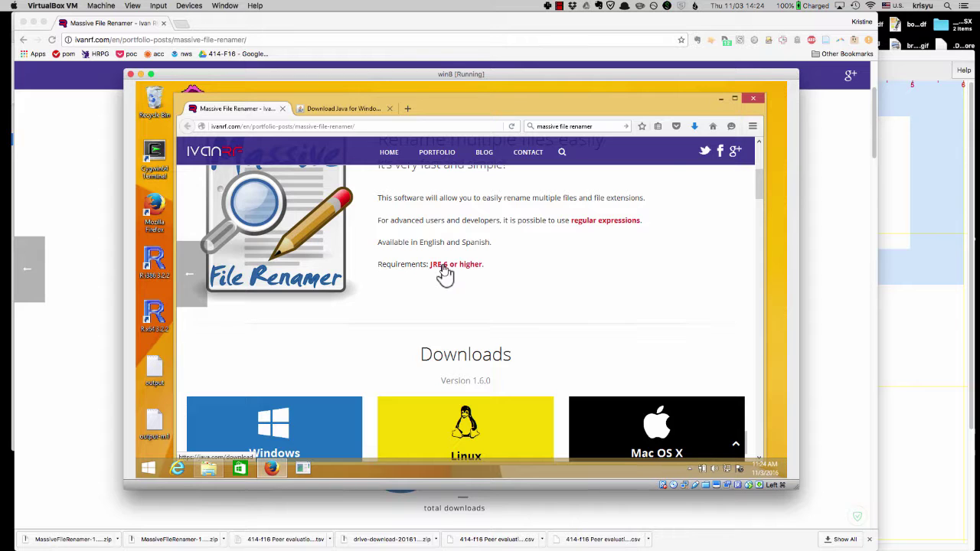
click(445, 266)
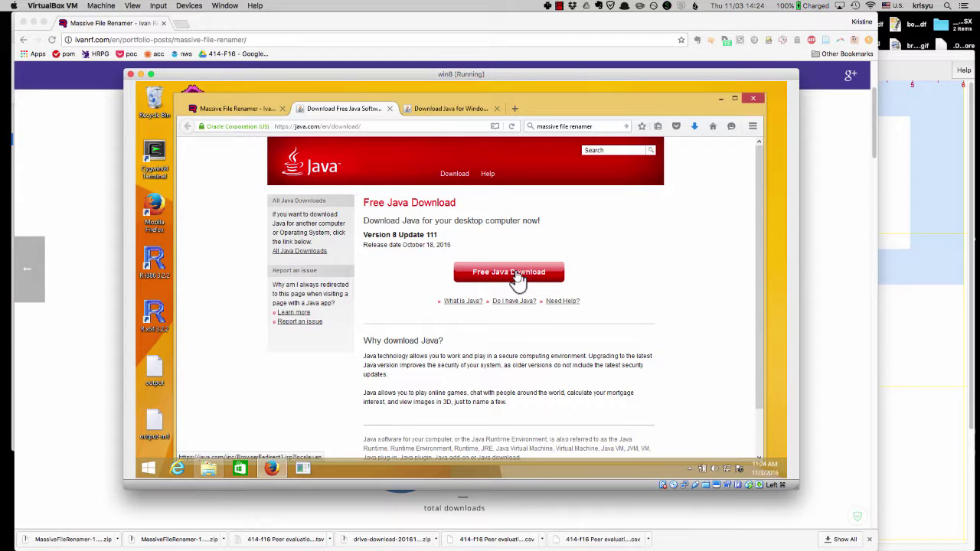
click(517, 276)
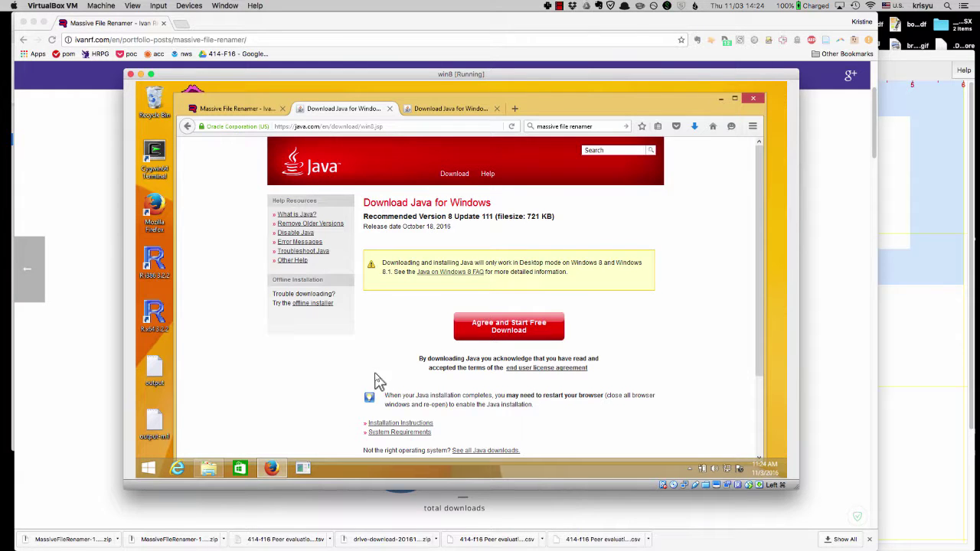
Run jxpiinstall from the Downloads folder, allow it to make changes, and start the Java installation
click(219, 469)
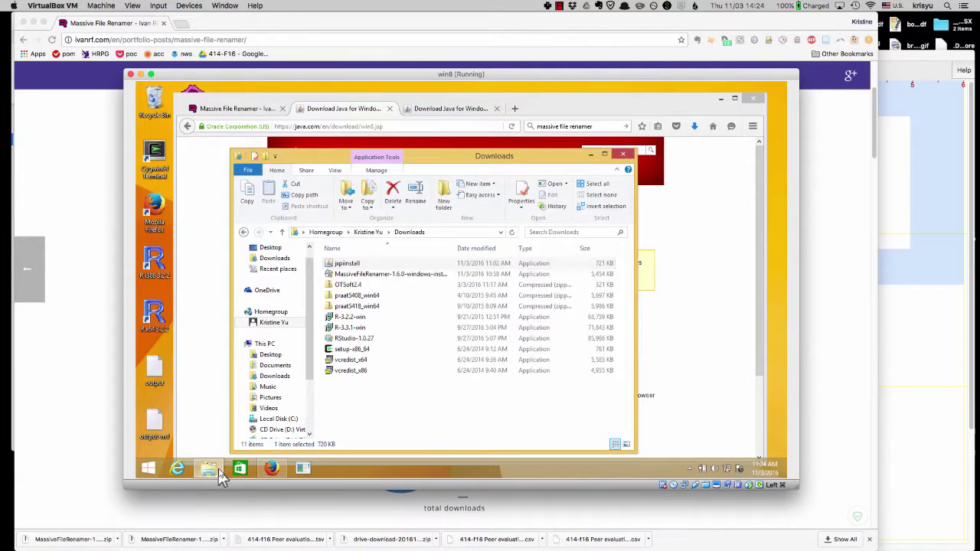
double_click(367, 264)
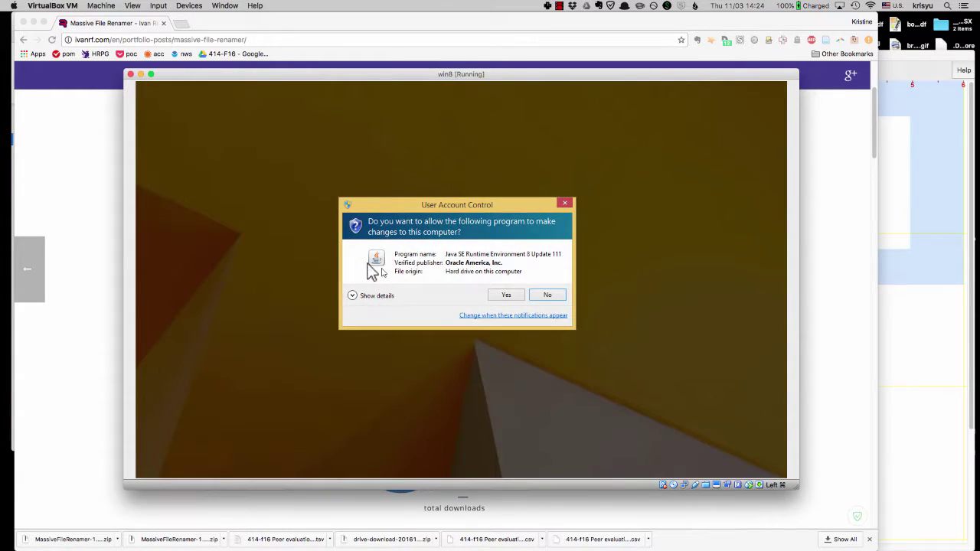
click(506, 294)
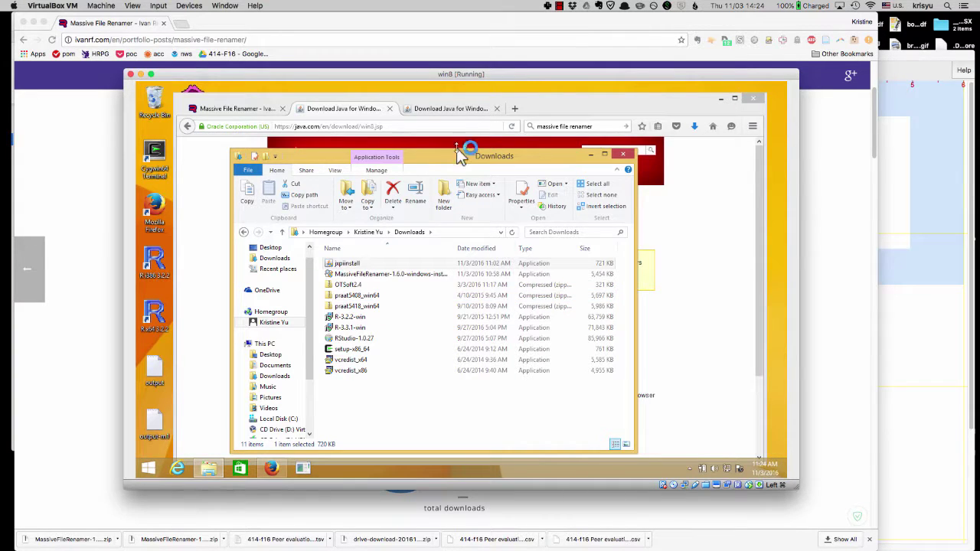
drag(456, 158, 354, 311)
click(492, 224)
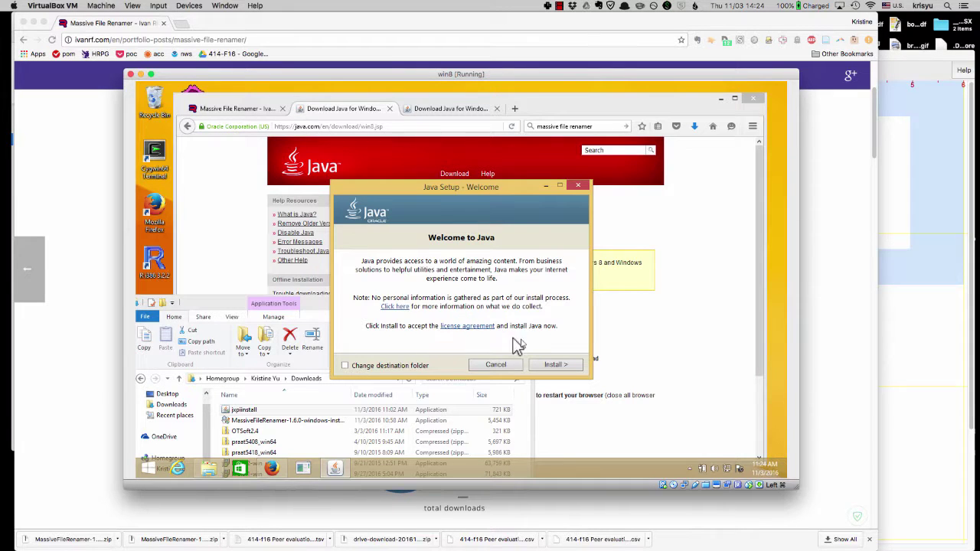
click(553, 365)
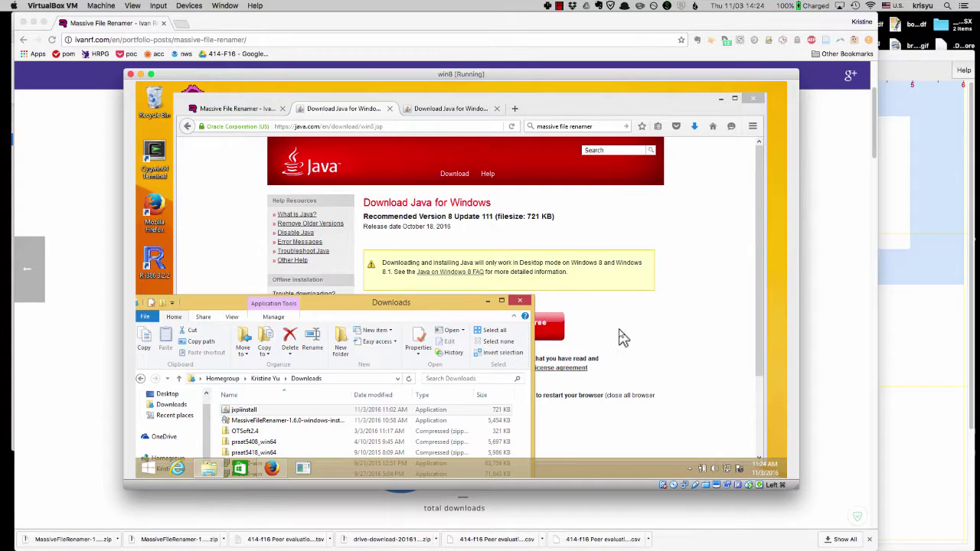
Clear the windows away from Java Setup, choose not to update browser settings, and continue the installation
click(622, 341)
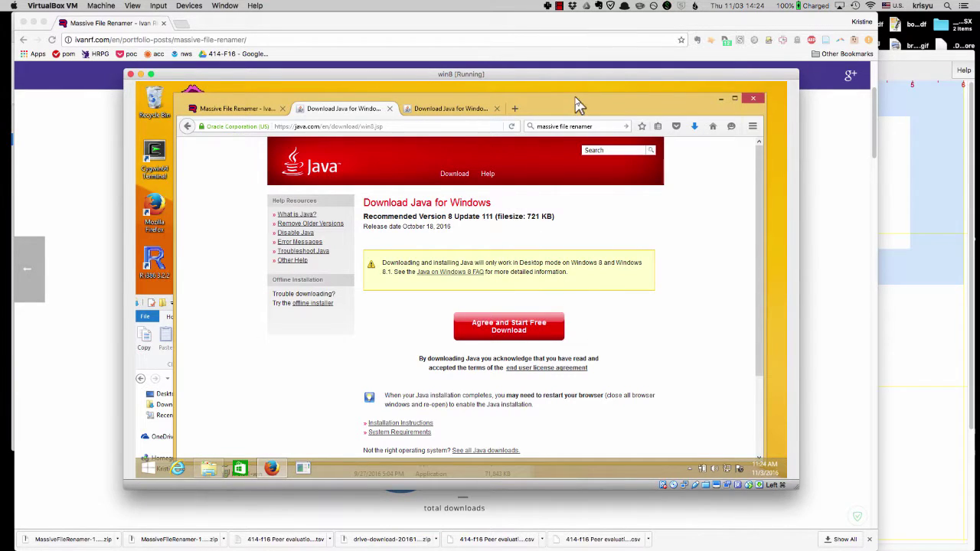
drag(579, 104, 556, 289)
drag(491, 175, 508, 151)
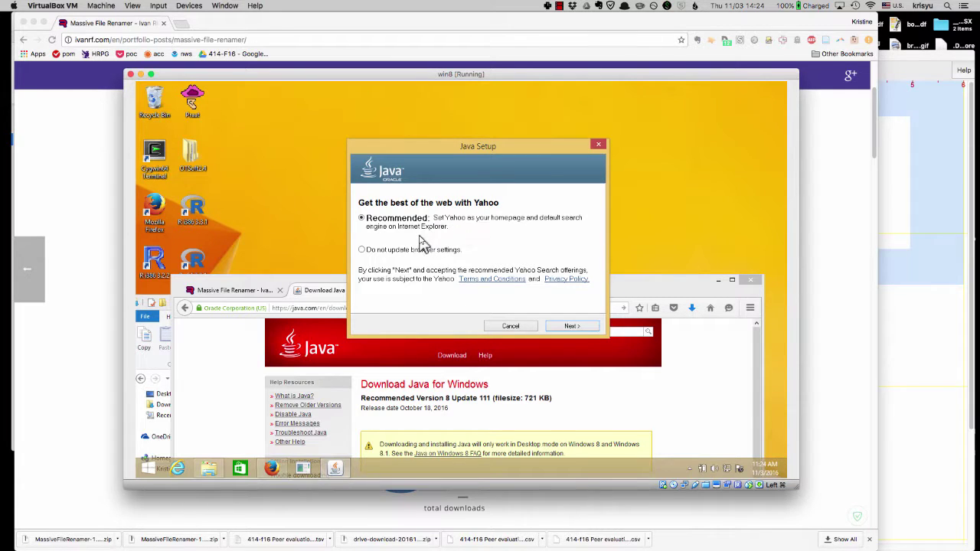
click(362, 250)
click(571, 327)
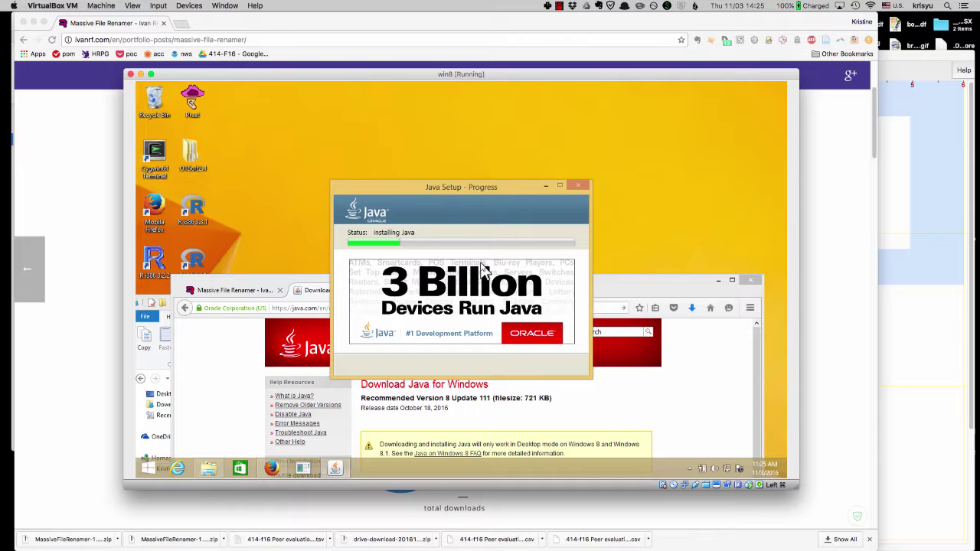
Bring the browser back into view and look at the Windows download on the Massive File Renamer page
drag(294, 277, 337, 118)
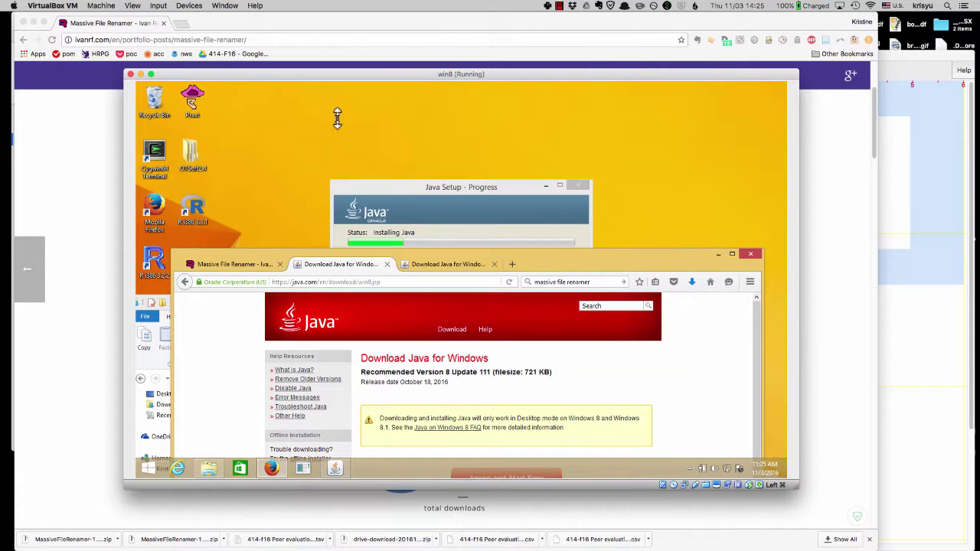
drag(293, 261, 318, 110)
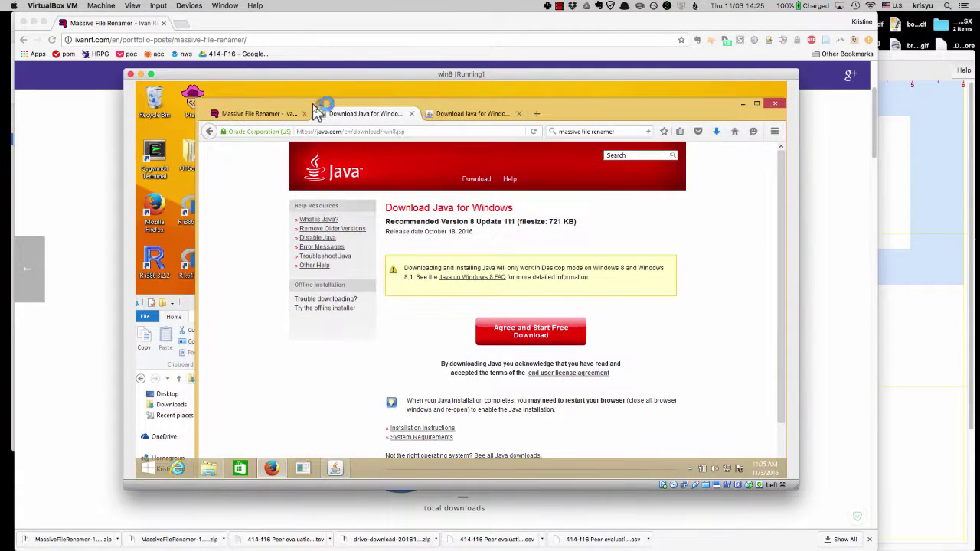
click(276, 115)
scroll(459, 331, down, 5)
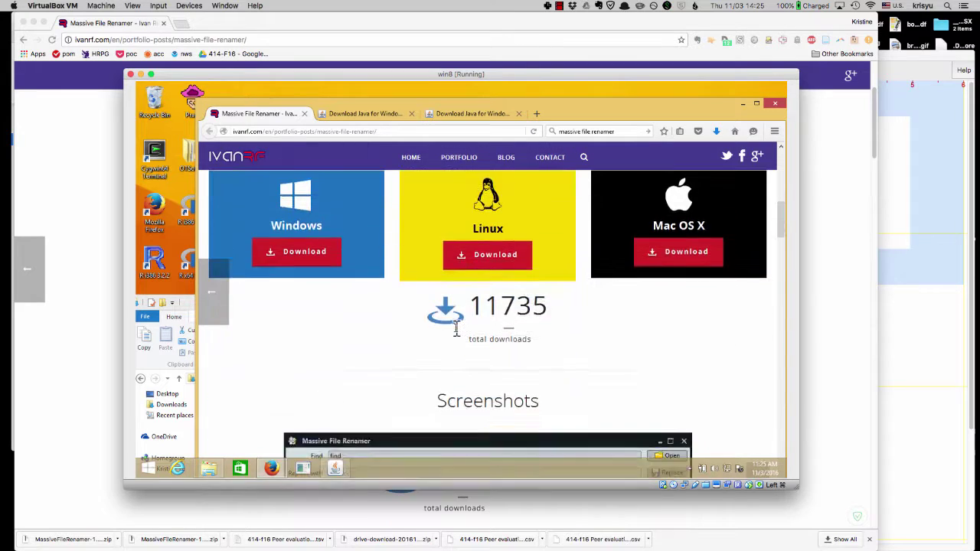
scroll(456, 330, up, 3)
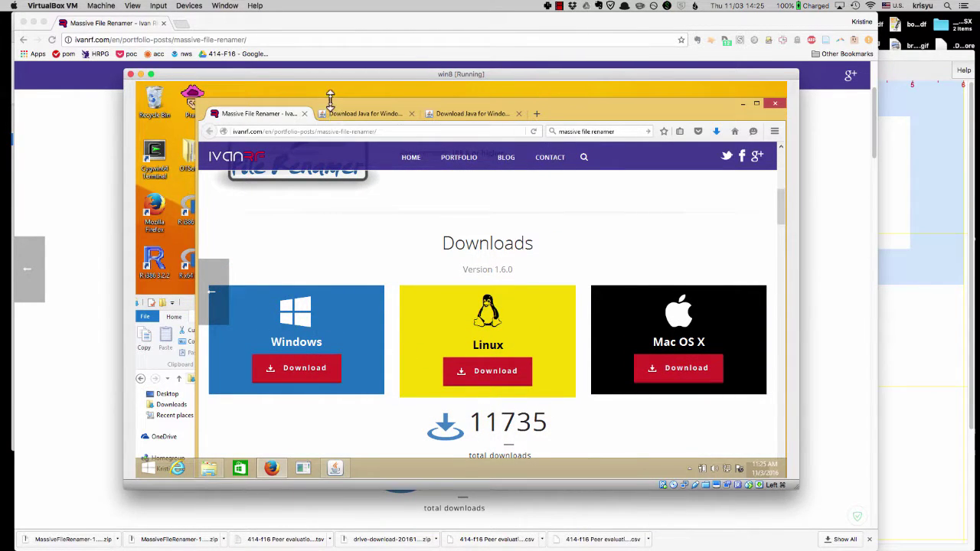
Move the browser and Downloads windows off the desktop icons and select the Massive File Renamer shortcut
drag(342, 98, 433, 110)
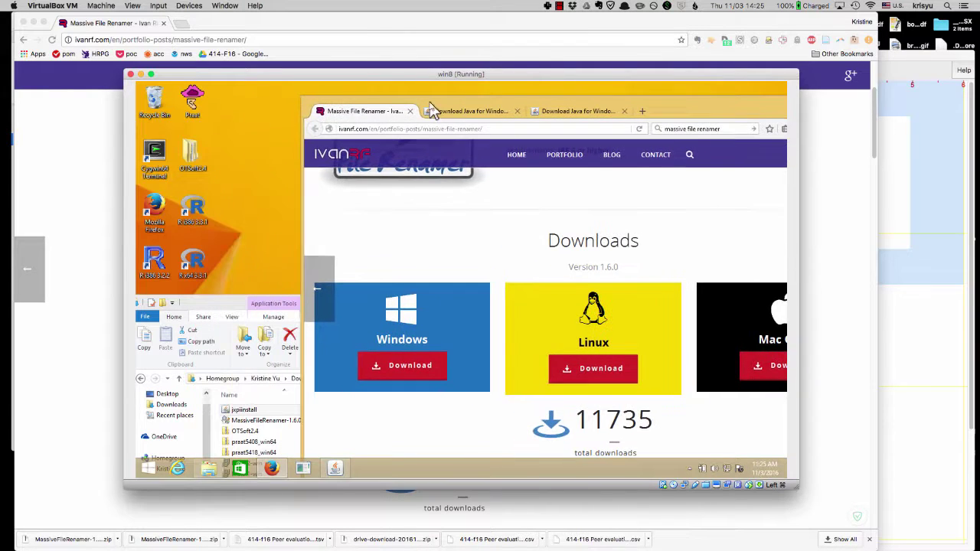
drag(212, 308, 355, 386)
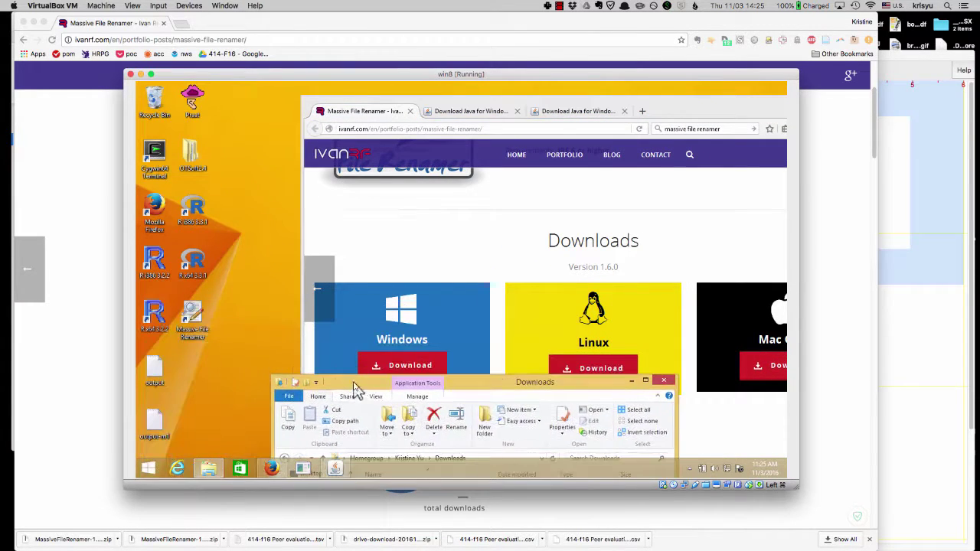
click(212, 331)
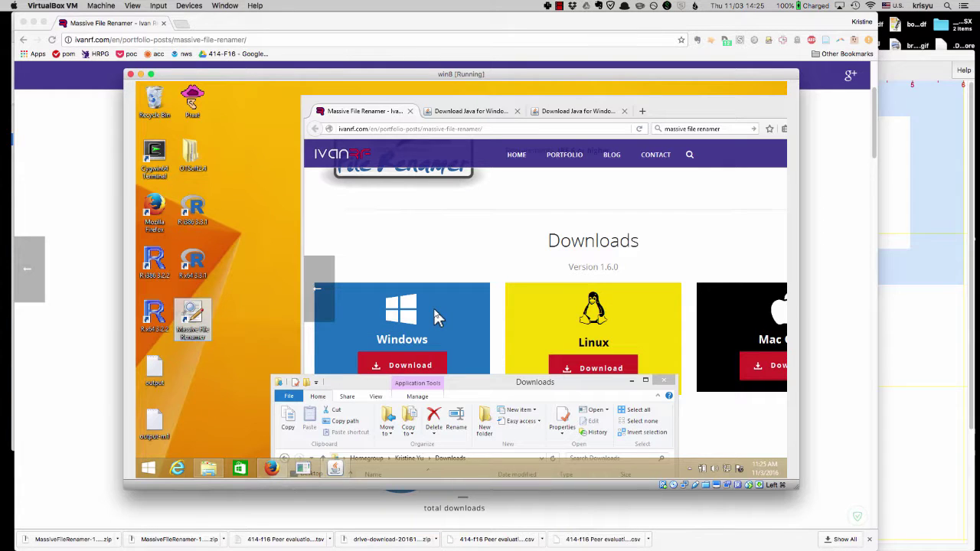
Try to launch Massive File Renamer from its desktop shortcut, move the Downloads window aside, and dismiss the .jar file prompt
double_click(205, 323)
drag(341, 385, 444, 285)
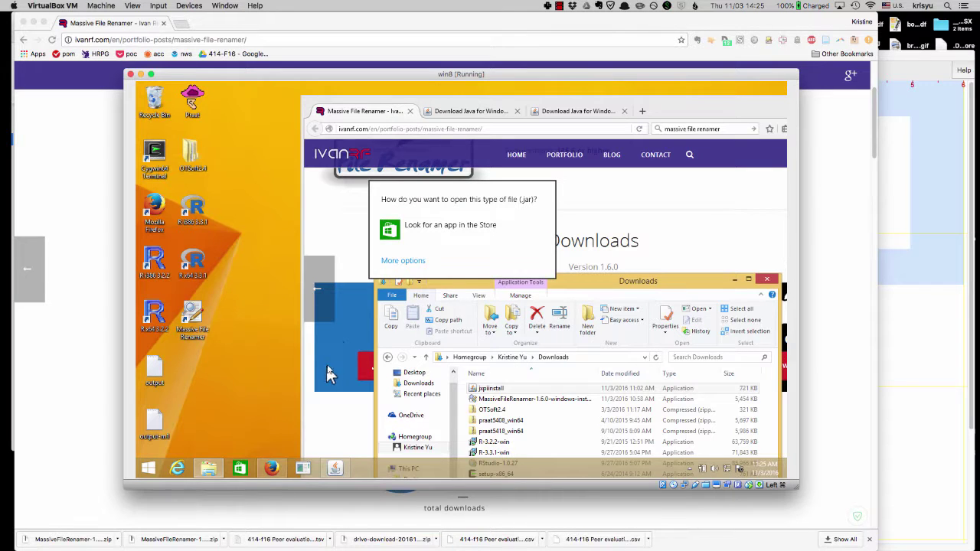
click(394, 277)
Move the browser window away from Java Setup, let the Java installation finish, and close the installer
click(366, 109)
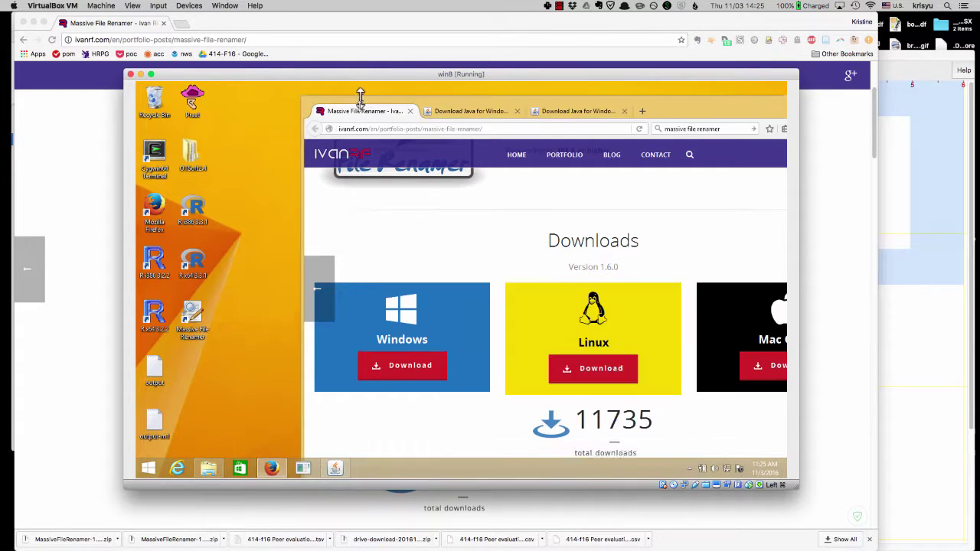
drag(360, 95, 223, 301)
click(433, 190)
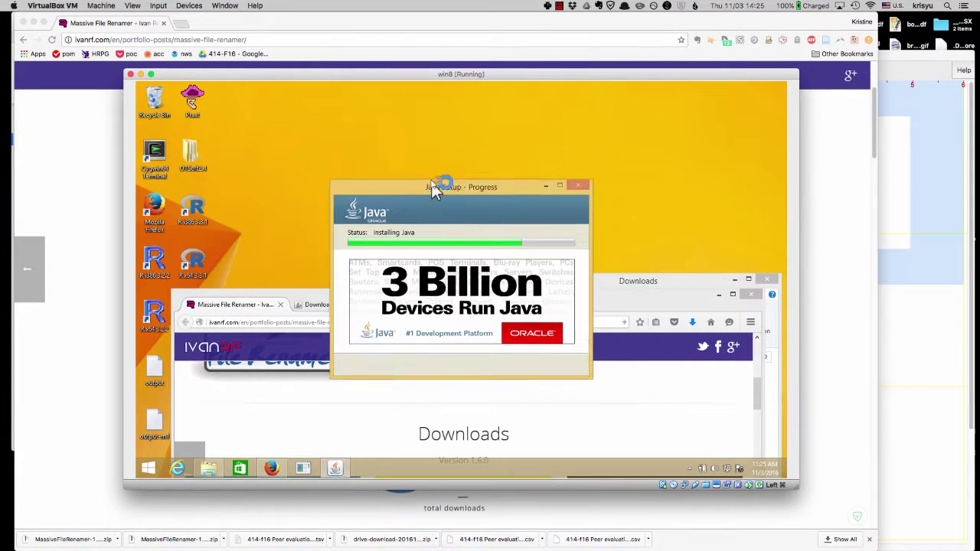
drag(433, 190, 434, 145)
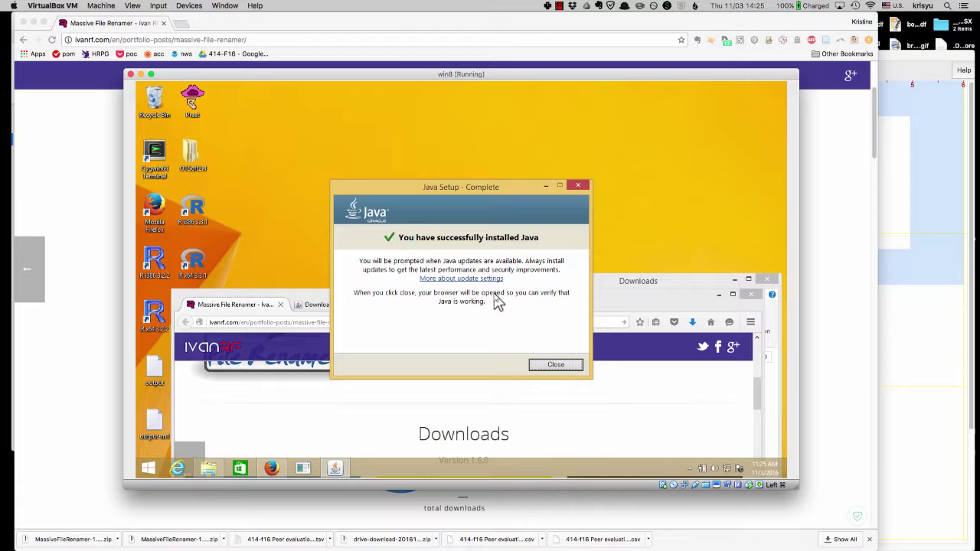
click(558, 366)
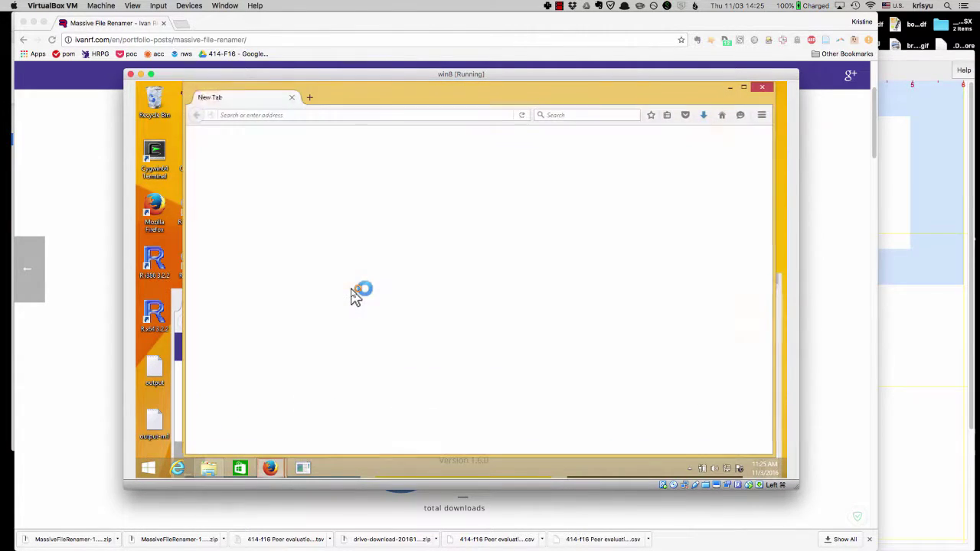
Move the Verify Java Version and Massive File Renamer browser windows clear of the desktop shortcuts
double_click(345, 98)
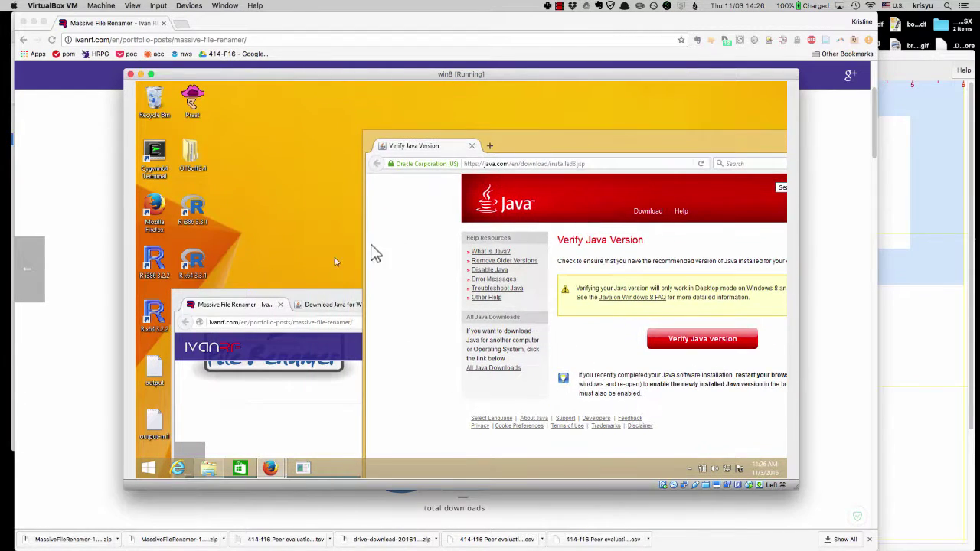
click(226, 305)
drag(226, 292, 421, 175)
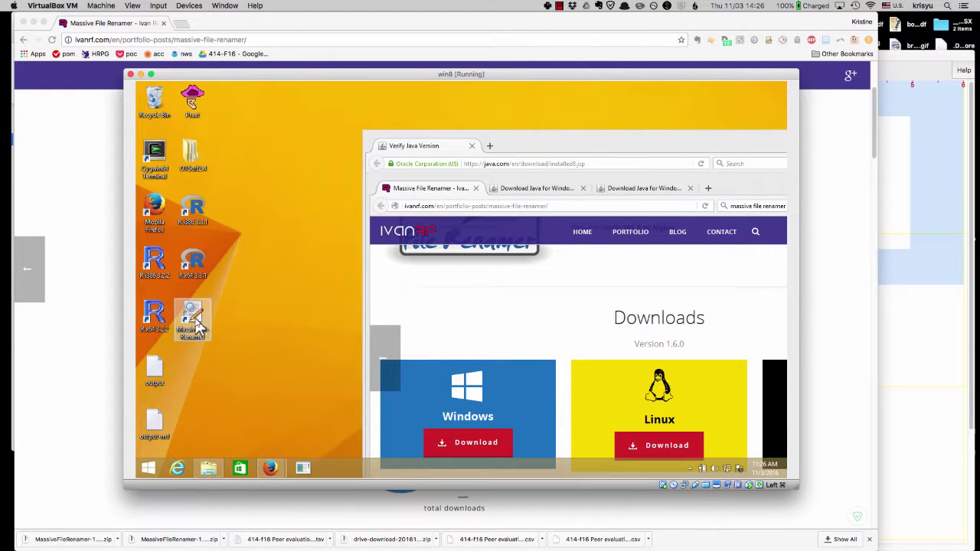